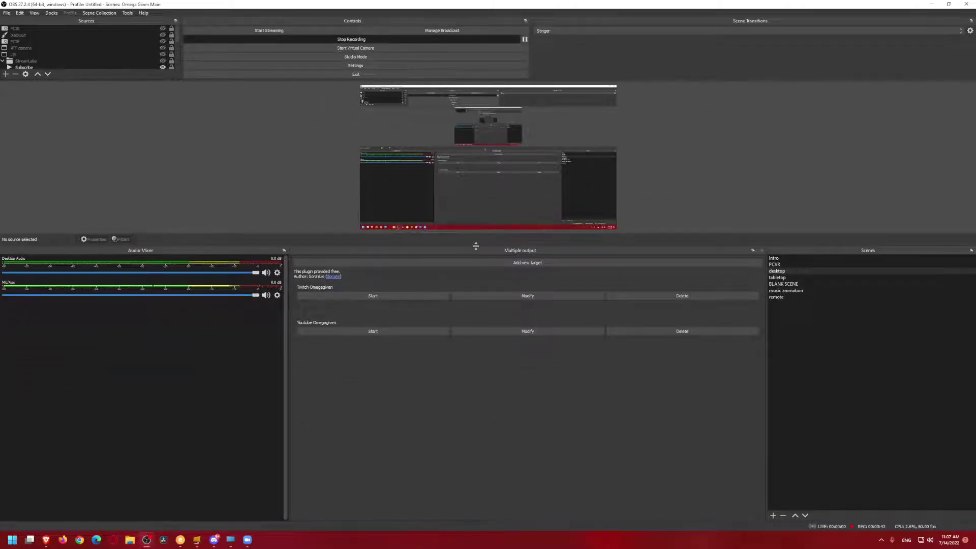
Float the multistream targets panel, re-dock it, and go to the Stream page in Settings.
left_click_drag(479, 249, 461, 205)
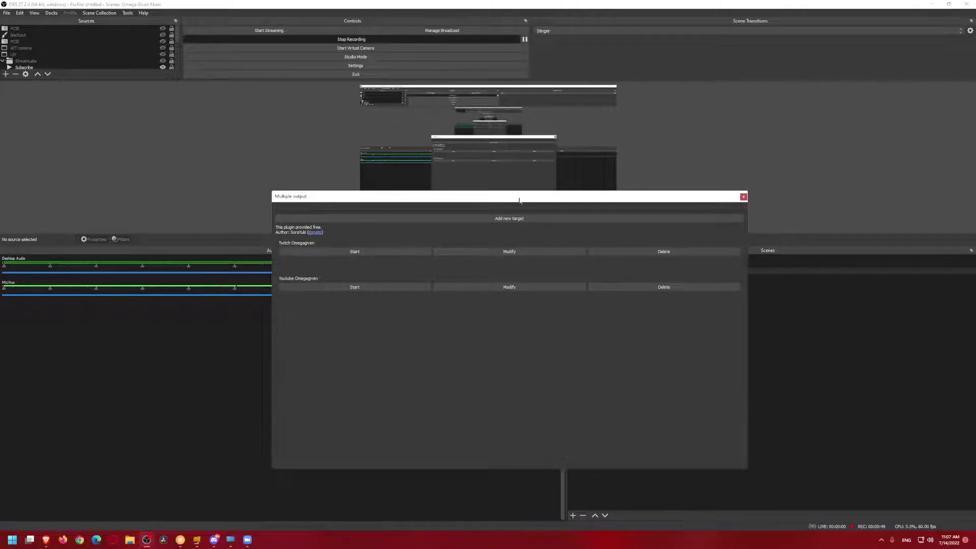
left_click_drag(519, 201, 541, 290)
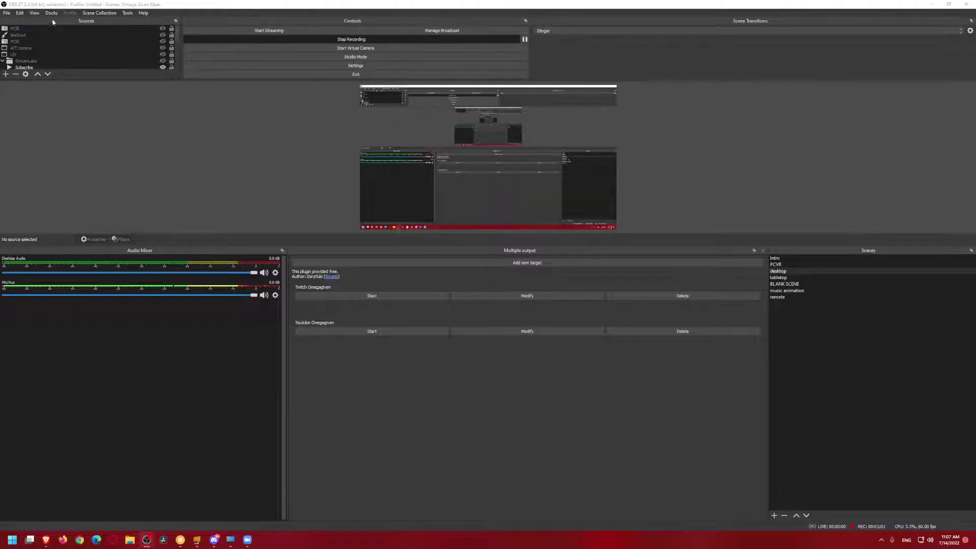
left_click(7, 13)
left_click(23, 46)
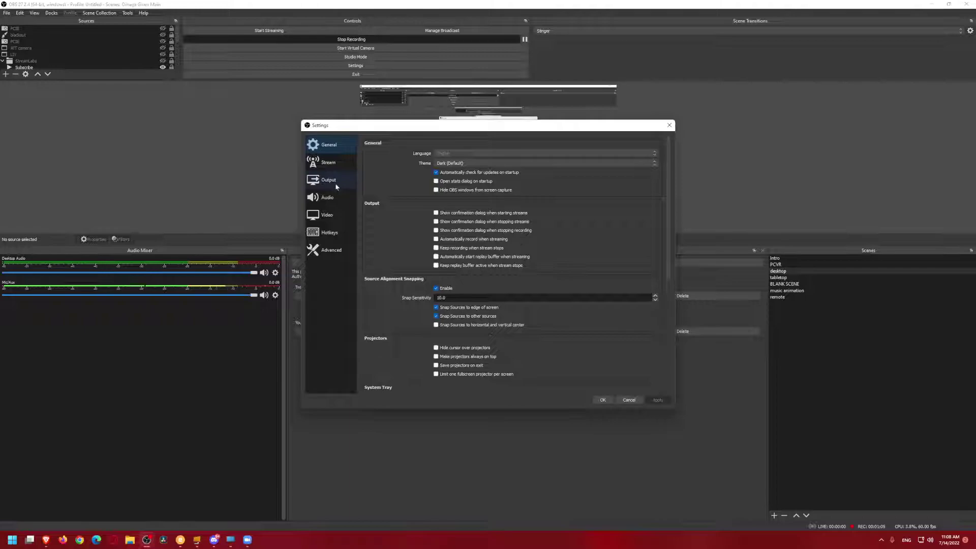
left_click(332, 167)
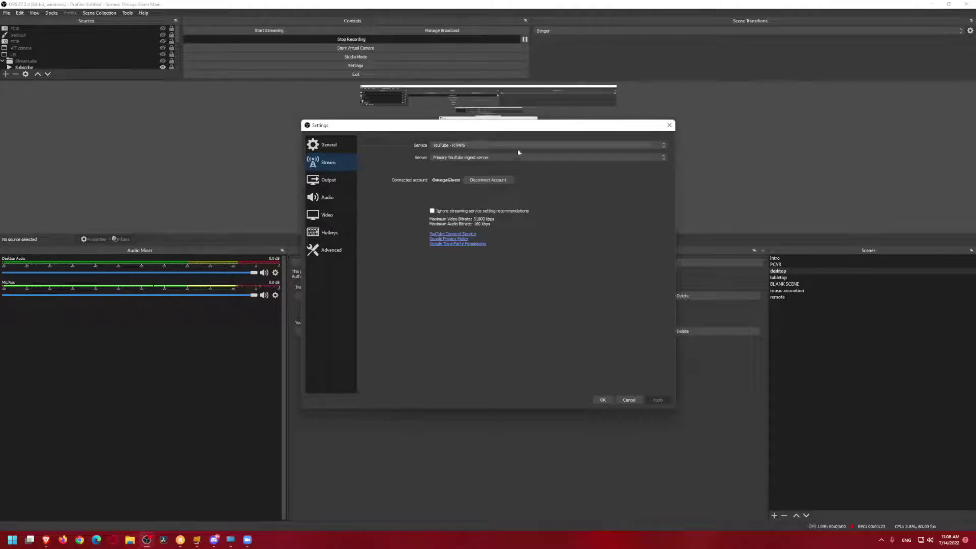
Keep YouTube - RTMPS as the streaming service and confirm the settings.
left_click_drag(575, 137, 287, 136)
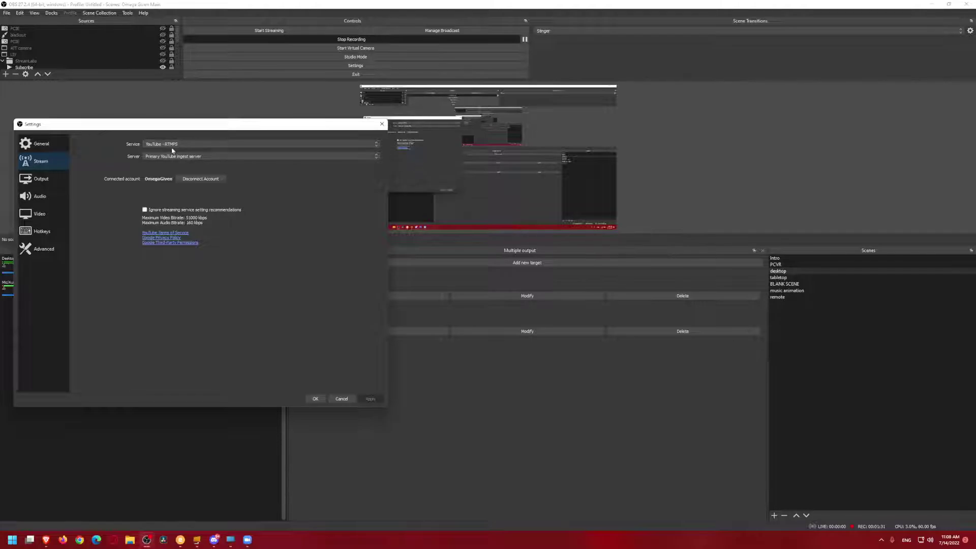
left_click(194, 144)
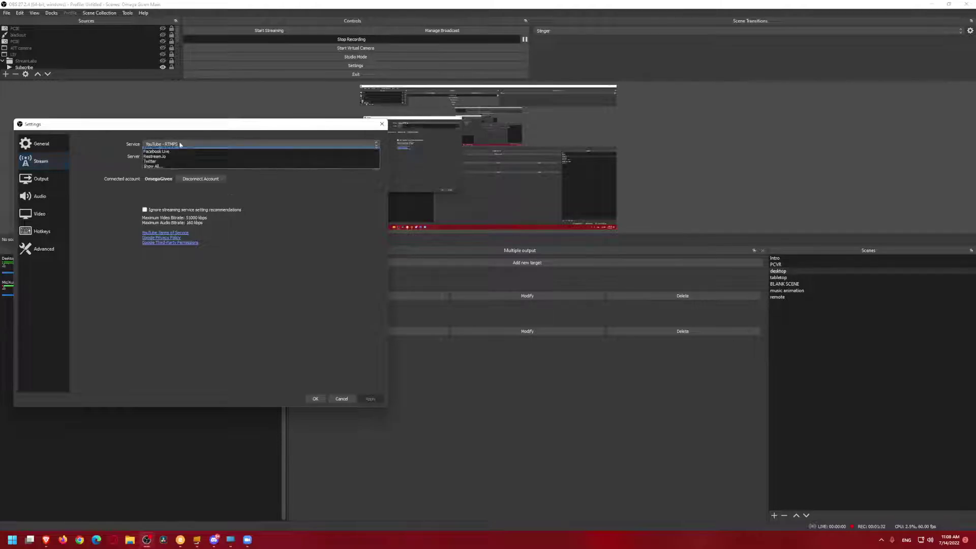
left_click(114, 136)
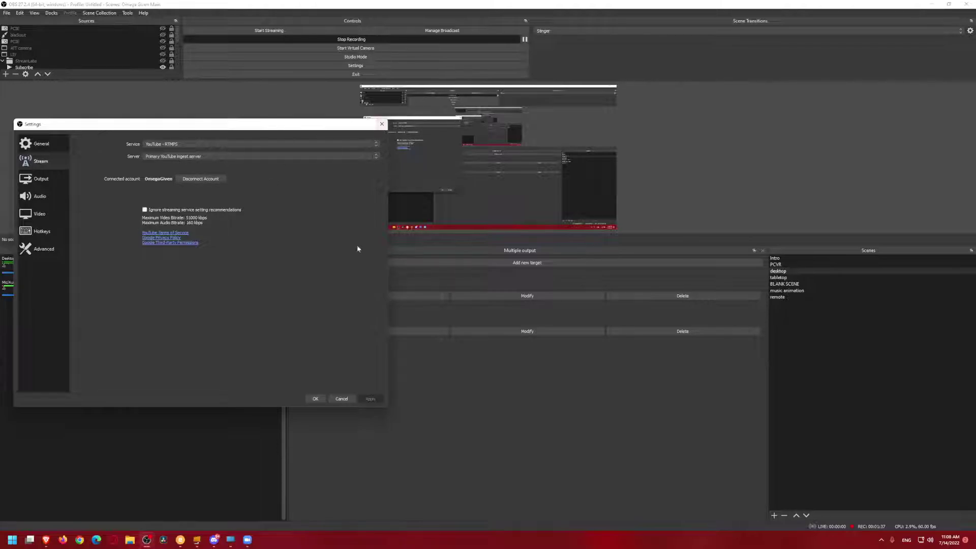
left_click(315, 398)
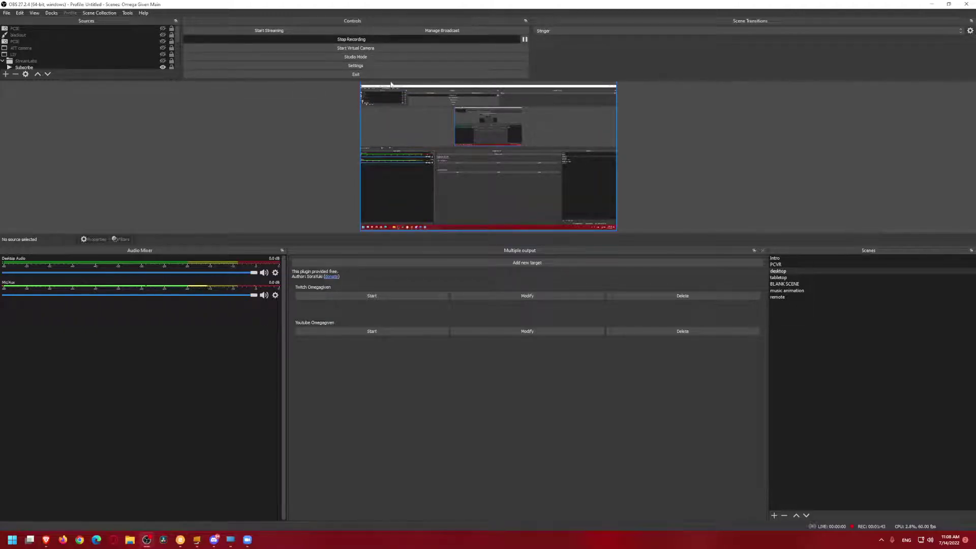
Enlarge the Sources panel, then view and cancel the YouTube broadcast setup.
mouse_move(391, 81)
left_mouse_down()
mouse_move(389, 159)
mouse_move(394, 93)
left_mouse_up()
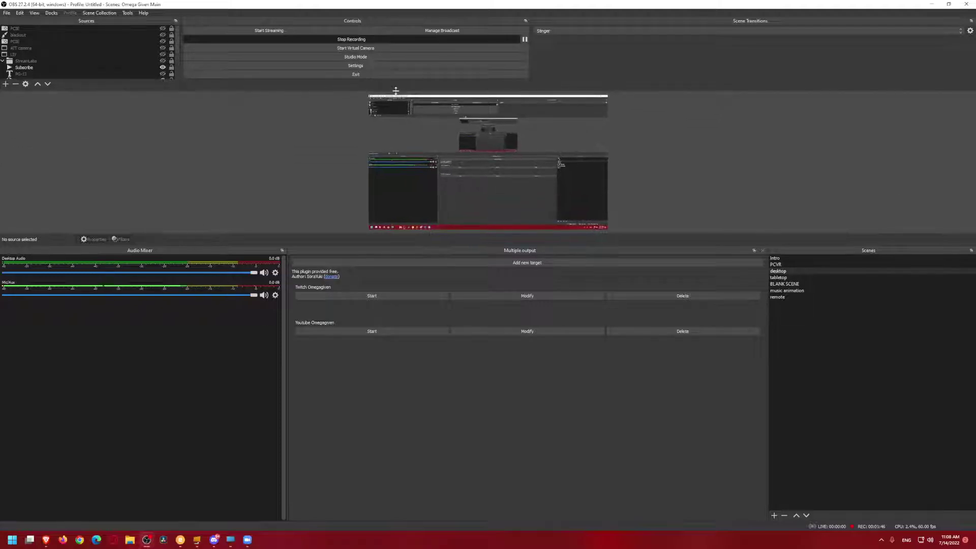
left_click(424, 31)
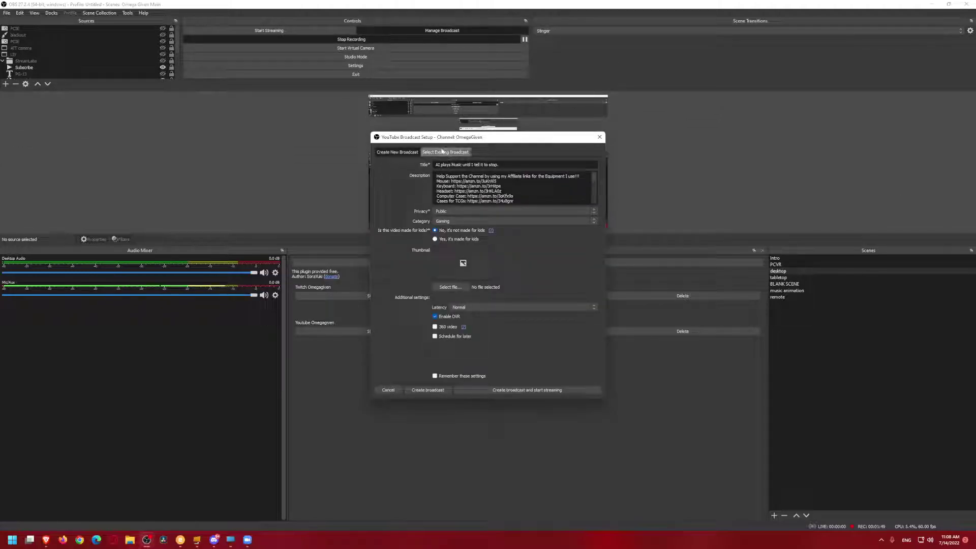
left_click(442, 152)
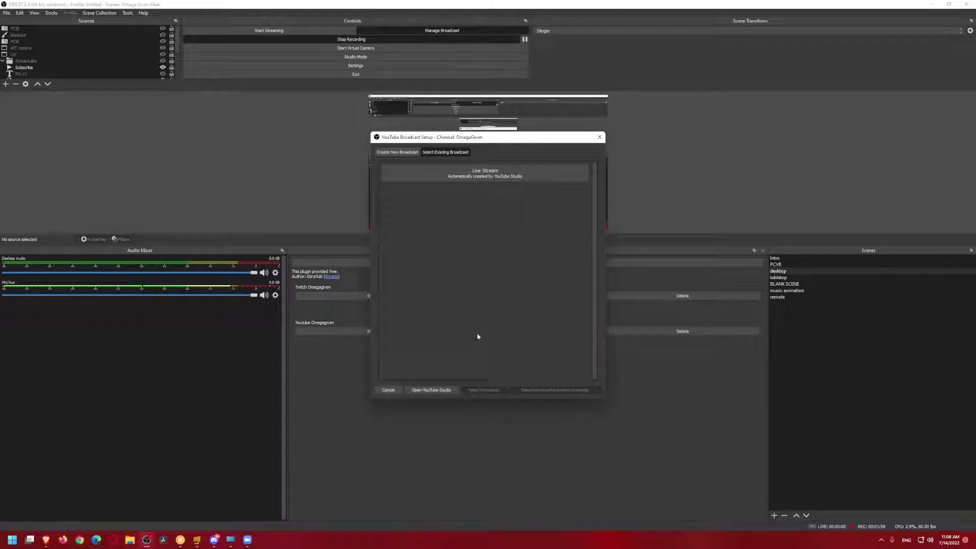
left_click(388, 390)
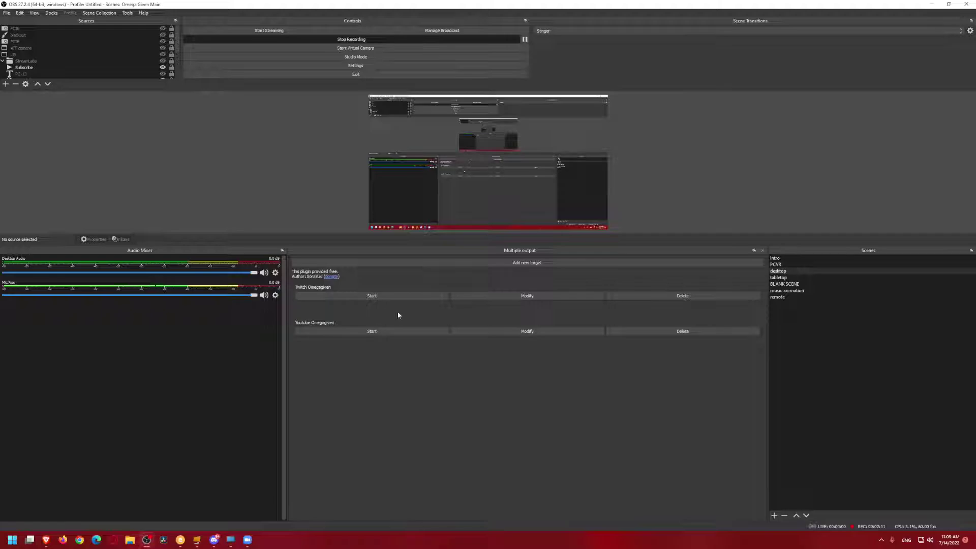
Add a new streaming target, edit its RTMP Key field, and save it.
left_click(515, 262)
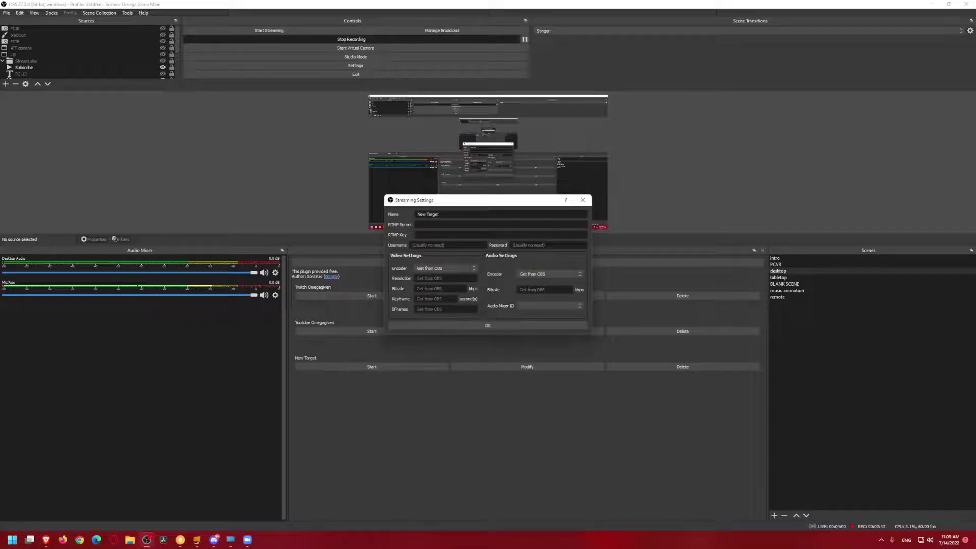
left_click_drag(407, 200, 502, 202)
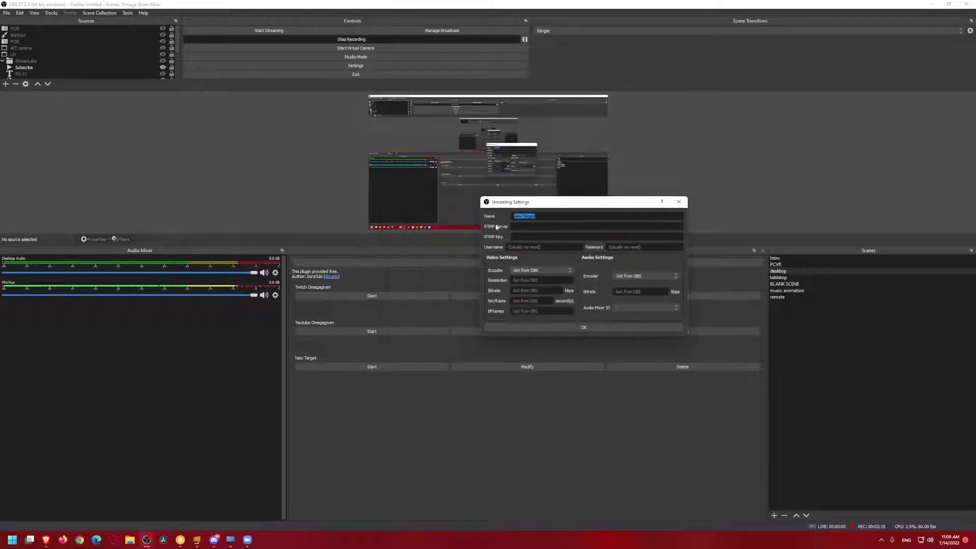
left_click(514, 236)
left_click(573, 327)
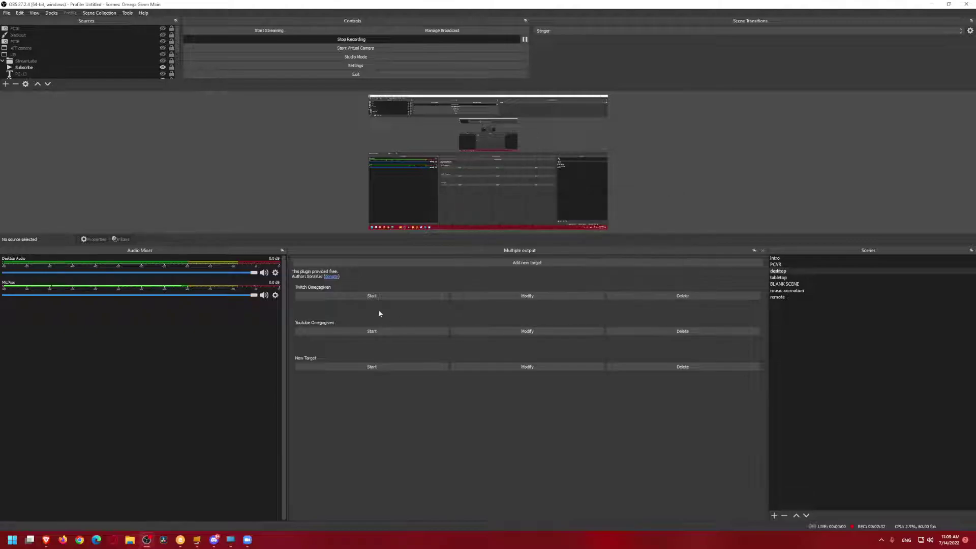
Try starting the New Target, then delete it after the incorrect RTMP address error.
left_click(328, 368)
left_click(678, 366)
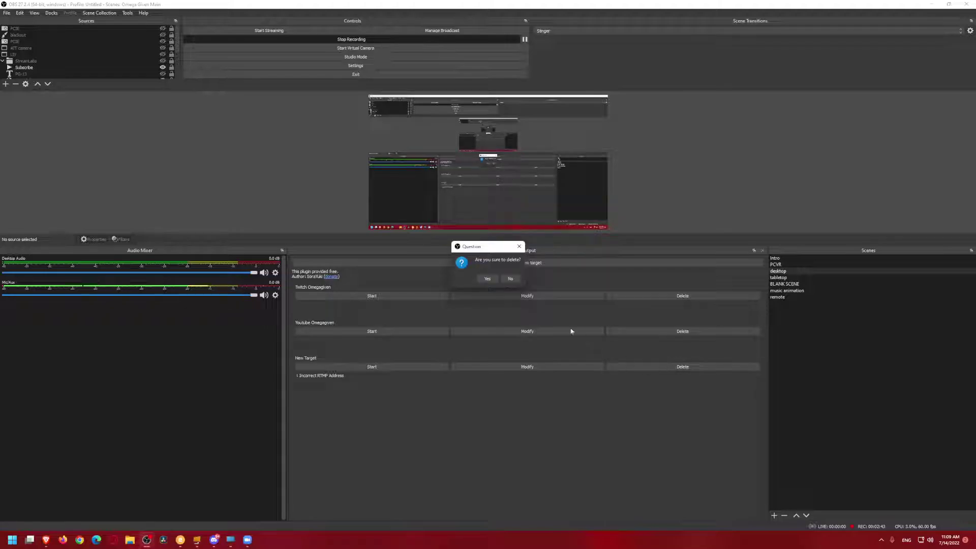
left_click(487, 279)
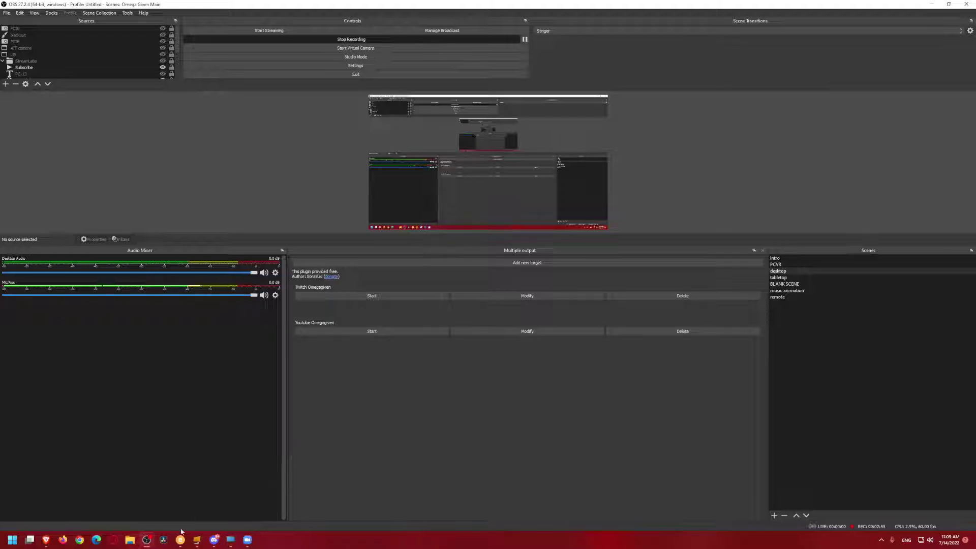
Bring the Multiple RTMP outputs plugin page to the front and maximize Brave.
mouse_move(51, 539)
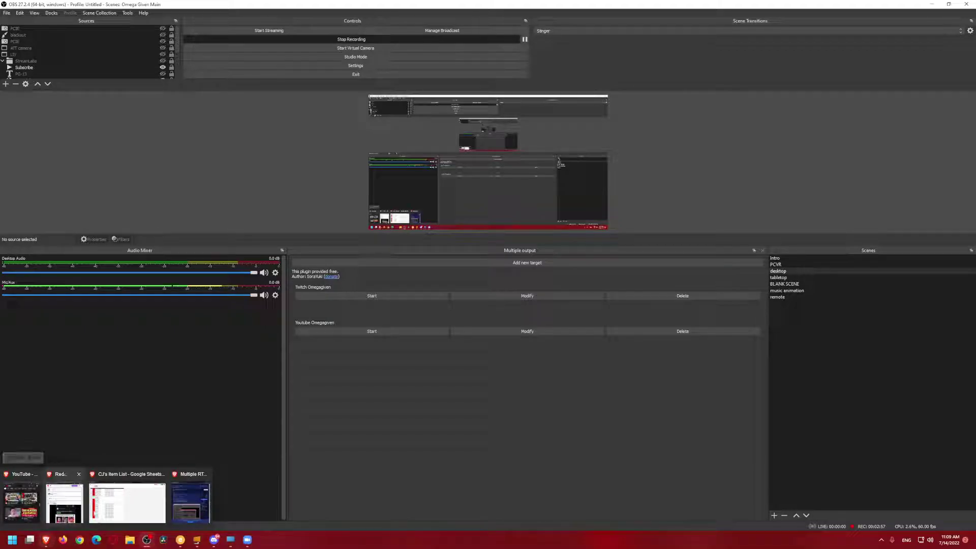
left_click(191, 501)
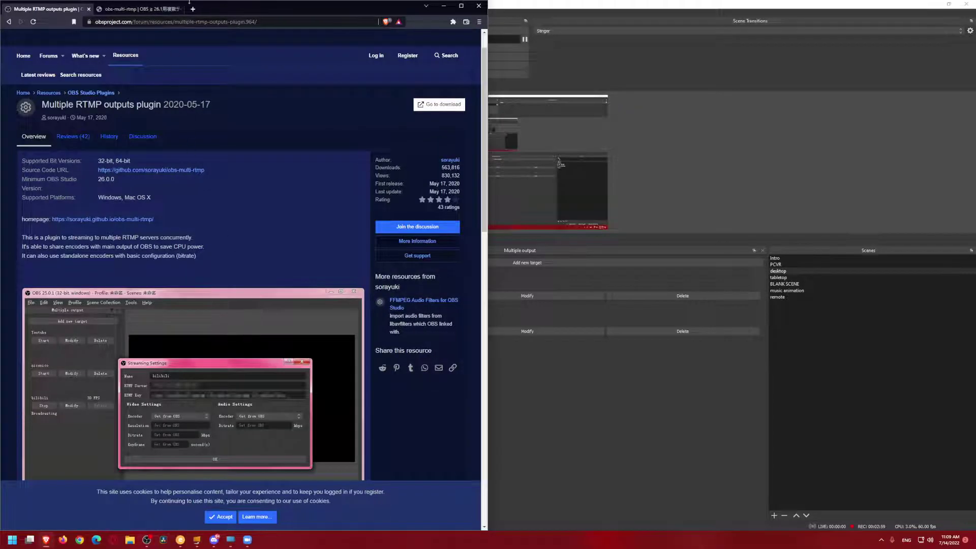
left_click_drag(220, 8, 438, 39)
left_click(432, 41)
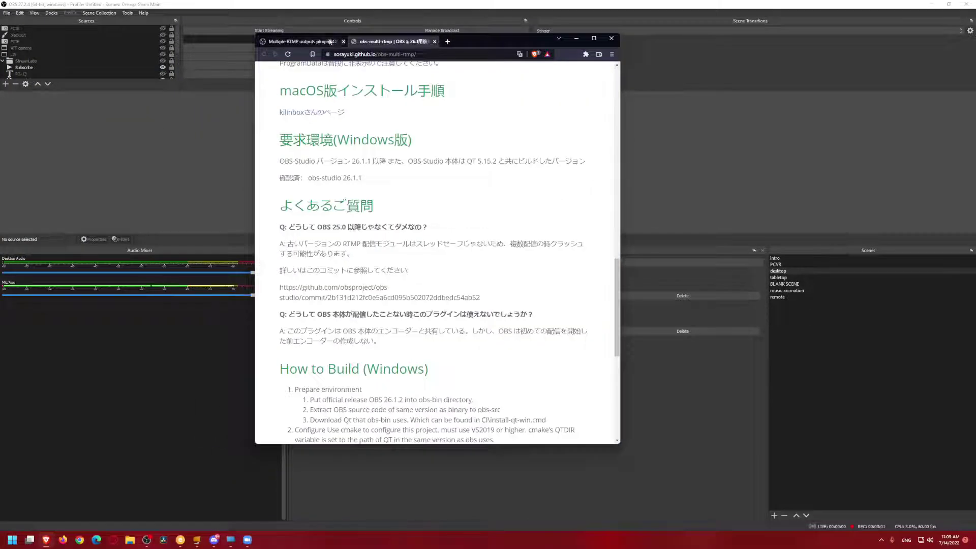
left_click(305, 41)
double_click(476, 45)
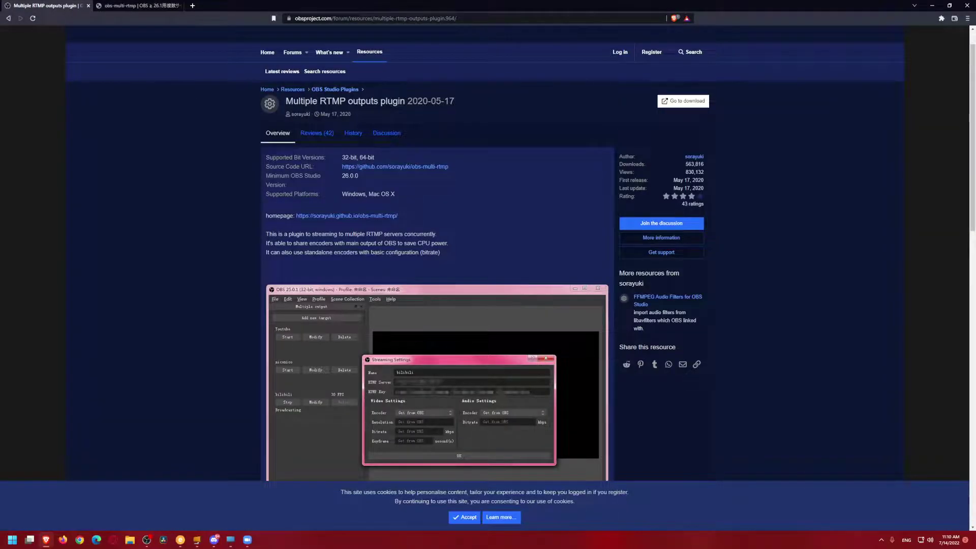
Highlight parts of the plugin title, then scroll down the page and back up.
left_click_drag(331, 101, 477, 105)
left_click(378, 100)
left_click(483, 103)
scroll(455, 334, "down", 2)
scroll(455, 335, "down", 4)
scroll(450, 327, "down", 7)
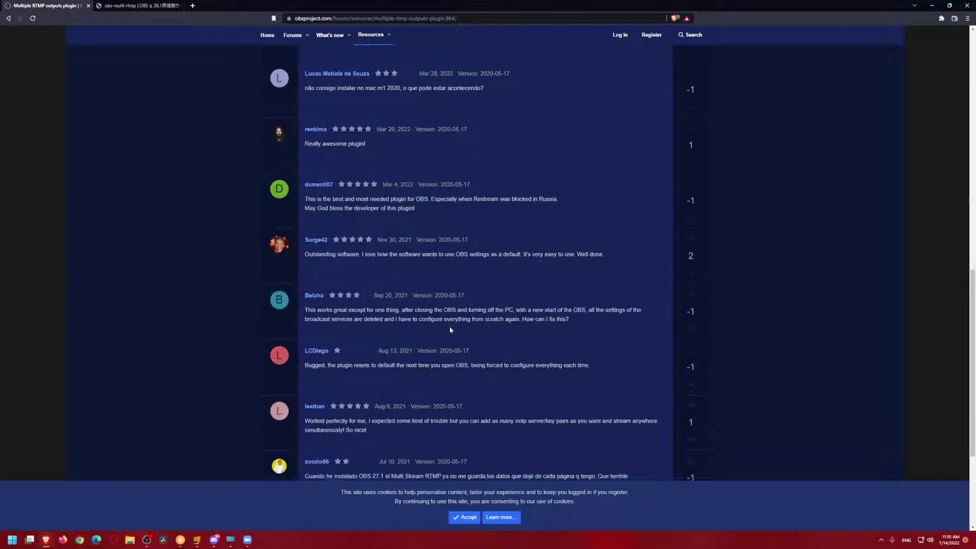
scroll(450, 329, "up", 15)
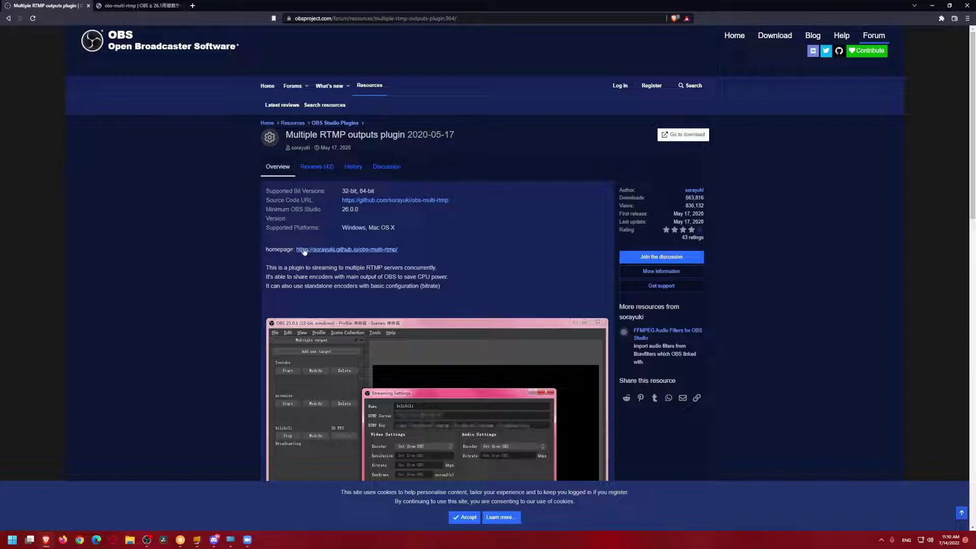
Switch to the obs-multi-rtmp plugin tab and look over its screenshot and download section.
left_click(110, 4)
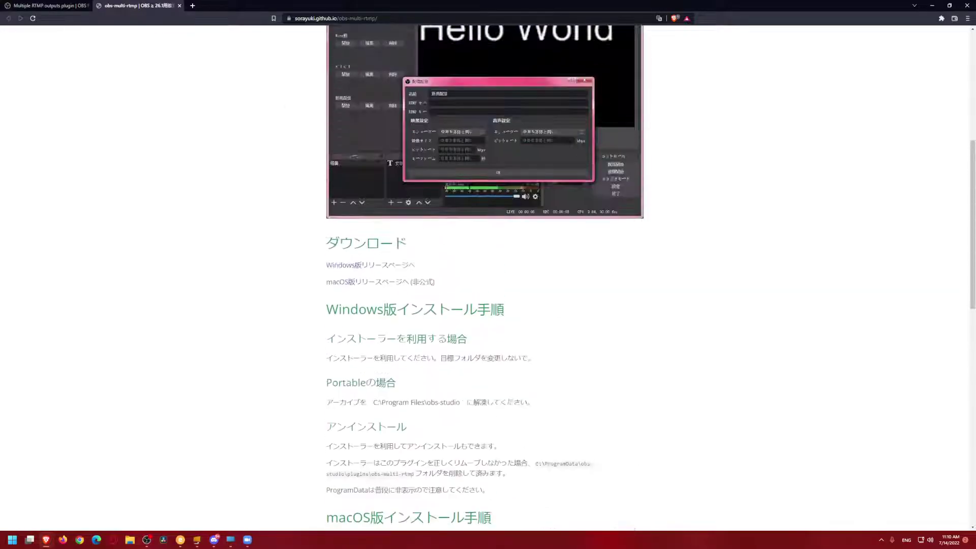
scroll(452, 359, "up", 6)
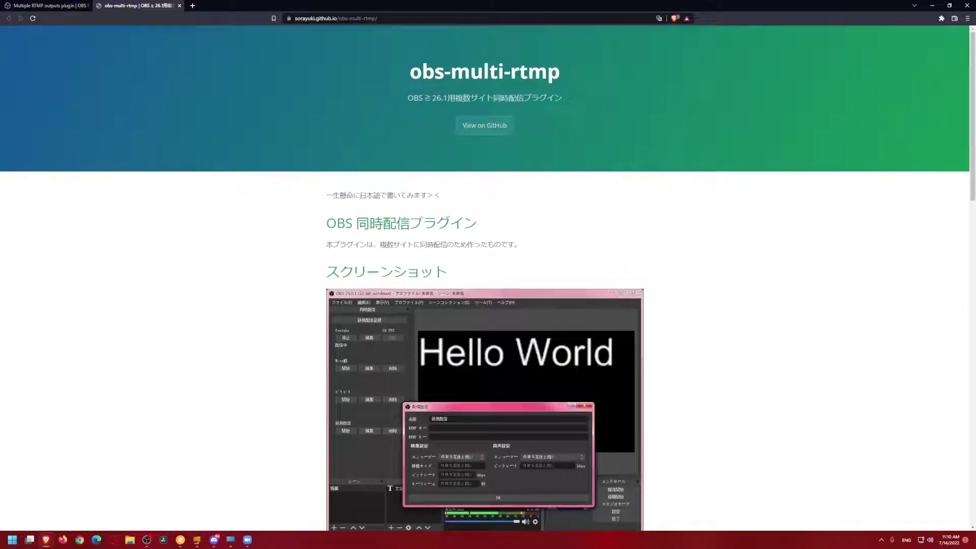
scroll(246, 299, "down", 4)
double_click(425, 105)
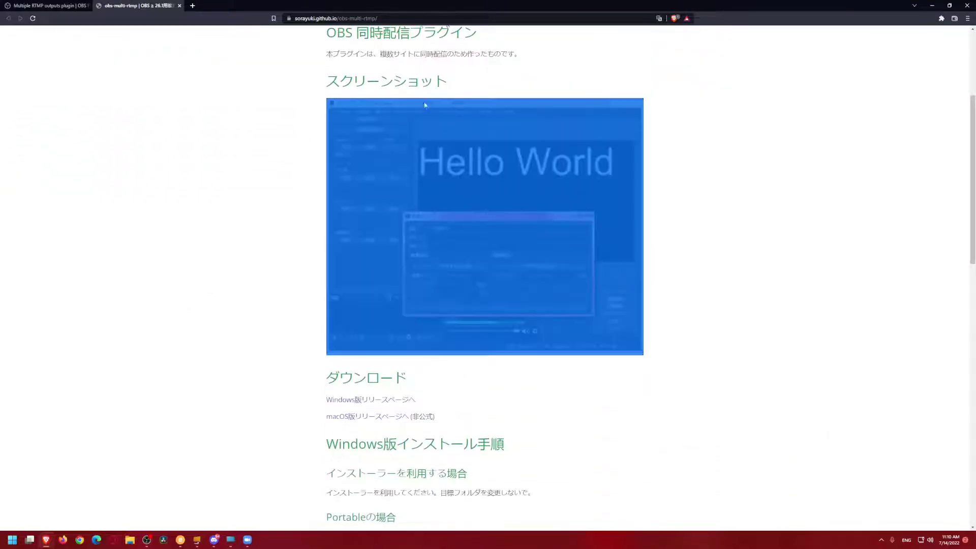
left_click_drag(326, 82, 460, 81)
left_click(396, 212)
scroll(396, 212, "up", 4)
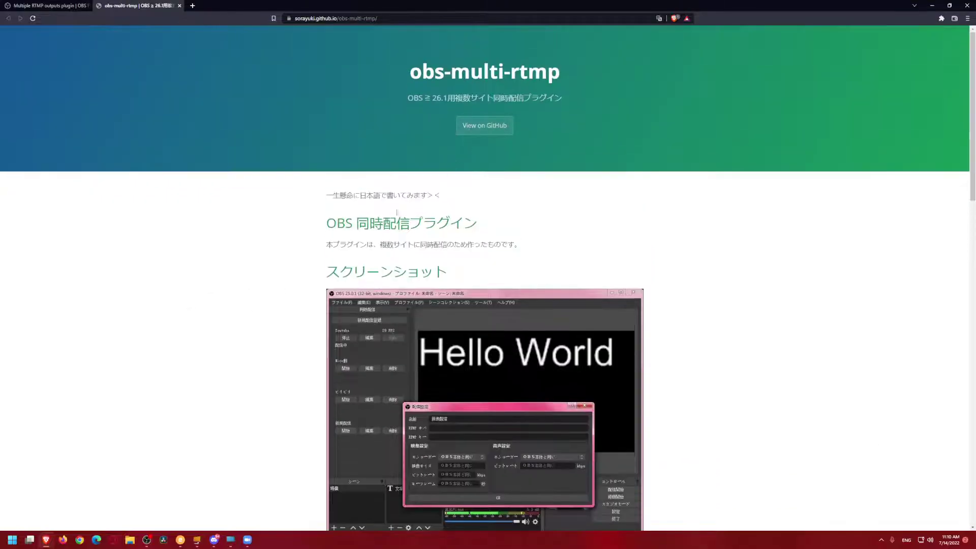
scroll(396, 213, "down", 11)
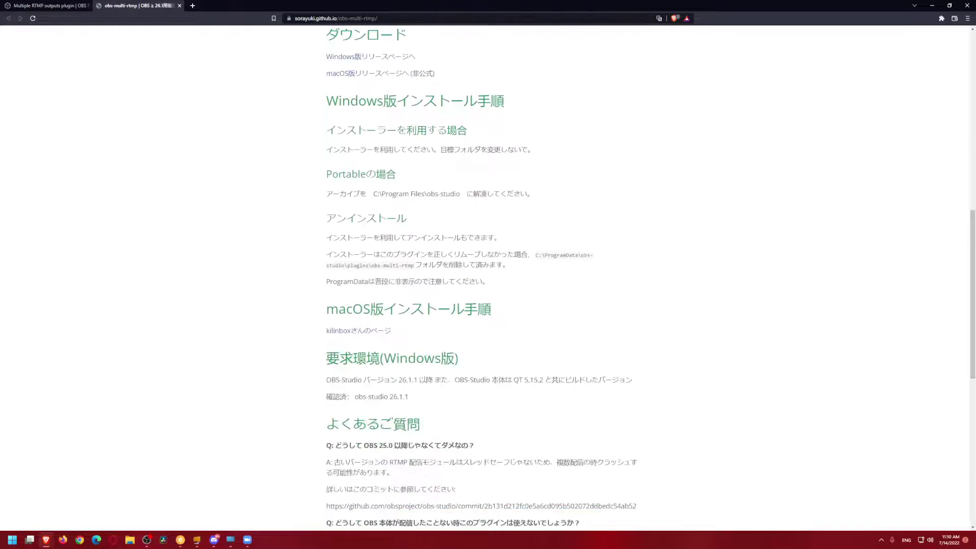
scroll(396, 213, "down", 7)
Highlight the How to Build heading and the extract OBS source and Download Qt steps.
left_click_drag(326, 196, 482, 201)
left_click(484, 203)
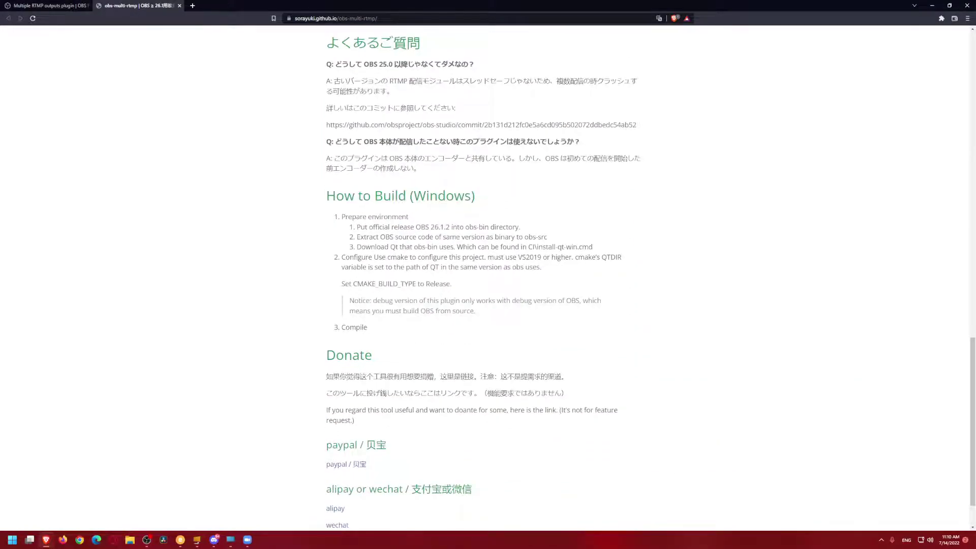
left_click_drag(360, 226, 506, 227)
left_click(447, 227)
left_click(524, 226)
left_click_drag(386, 237, 552, 242)
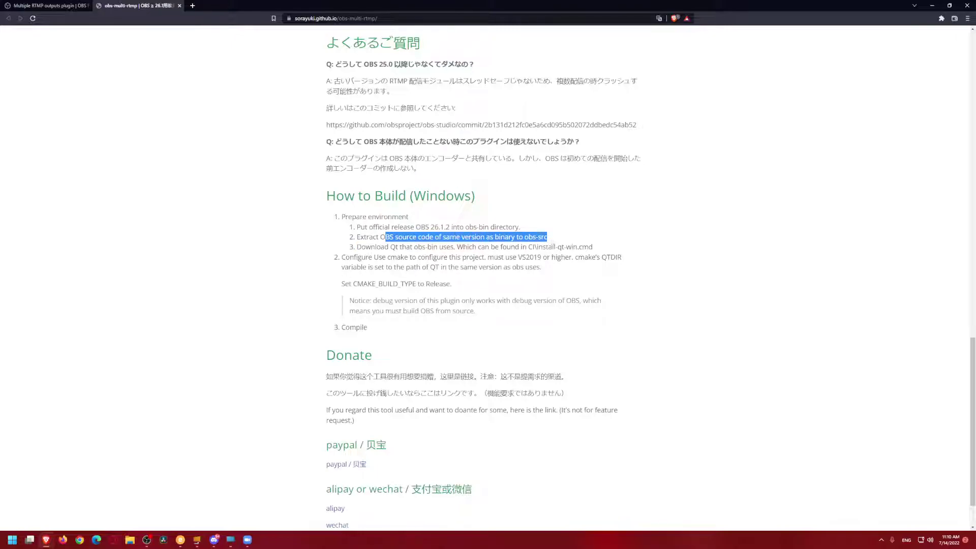
left_click(551, 242)
left_click_drag(358, 246, 482, 246)
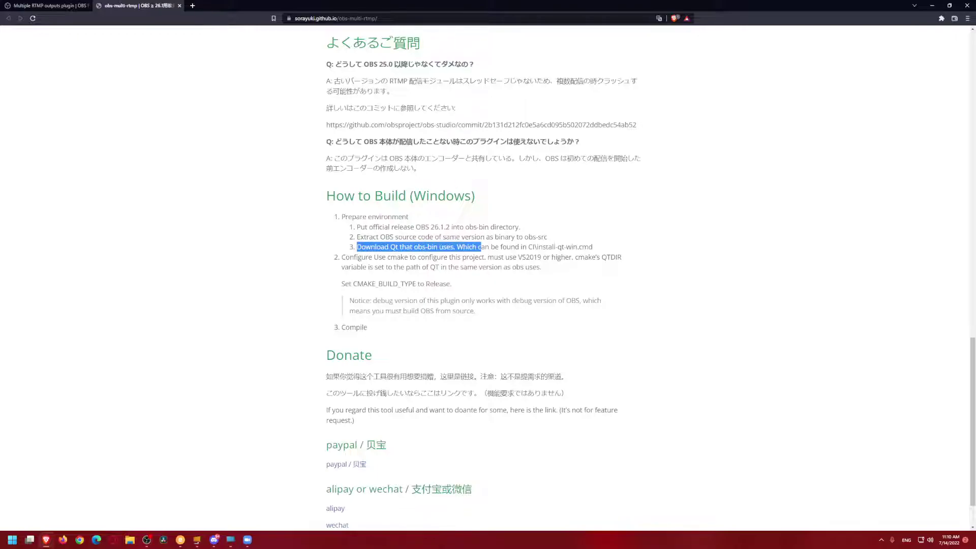
left_click(482, 246)
Highlight the Download Qt path, the cmake configure step, and the whole build list.
left_click_drag(400, 246, 572, 246)
left_click(479, 246)
left_click(572, 247)
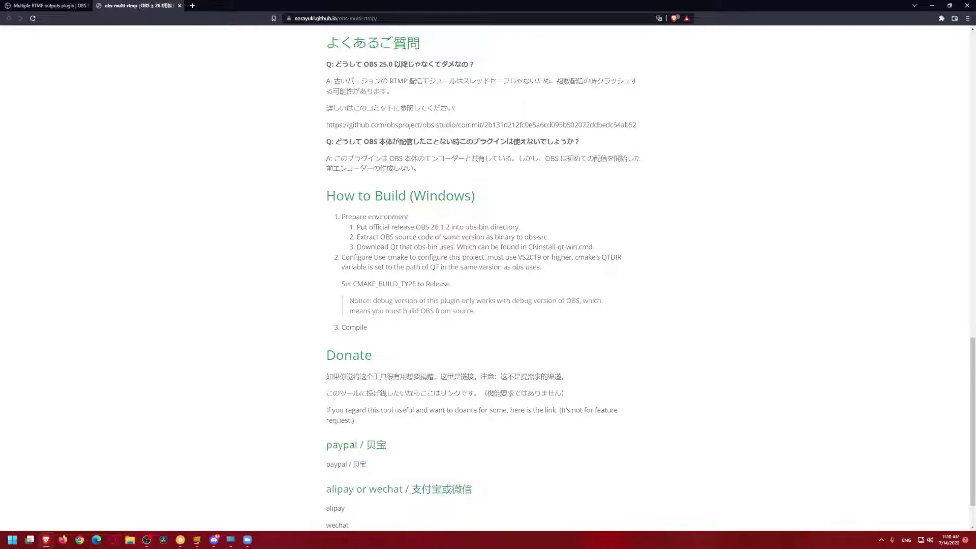
left_click_drag(362, 257, 507, 257)
left_click(506, 256)
left_click_drag(339, 217, 599, 312)
left_click(505, 319)
scroll(506, 320, "down", 2)
scroll(492, 311, "up", 6)
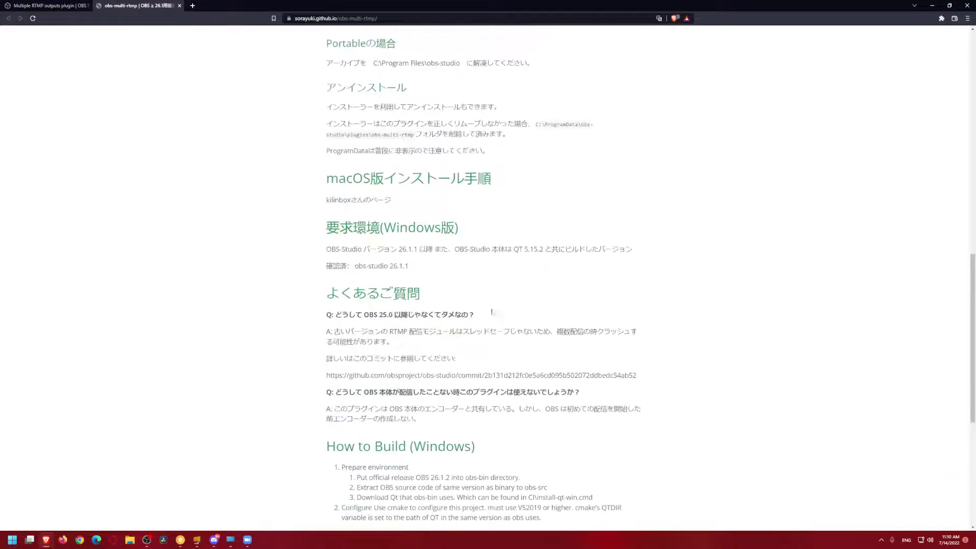
scroll(491, 311, "up", 15)
Open the plugin's GitHub repository and reach the 0.2.8 release through the releases list.
left_click(491, 125)
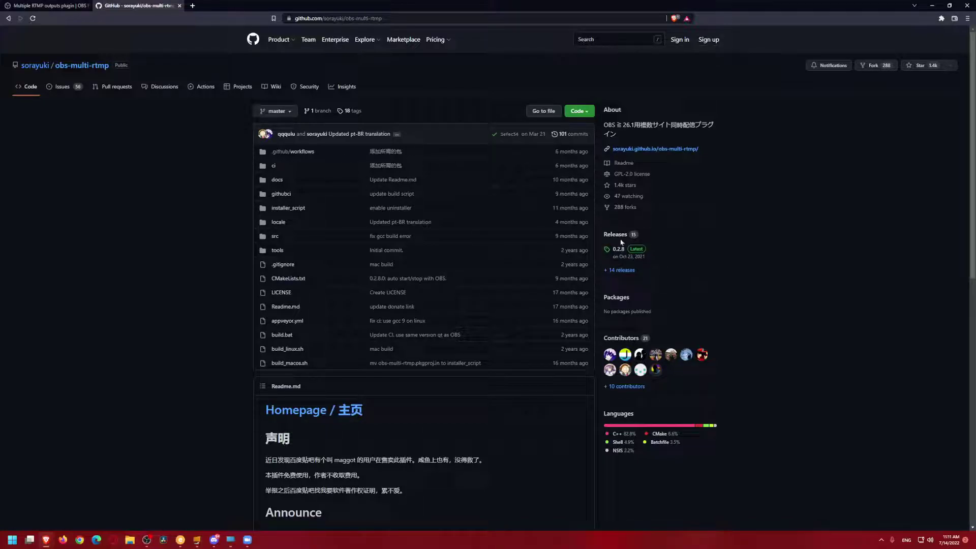
left_click(620, 257)
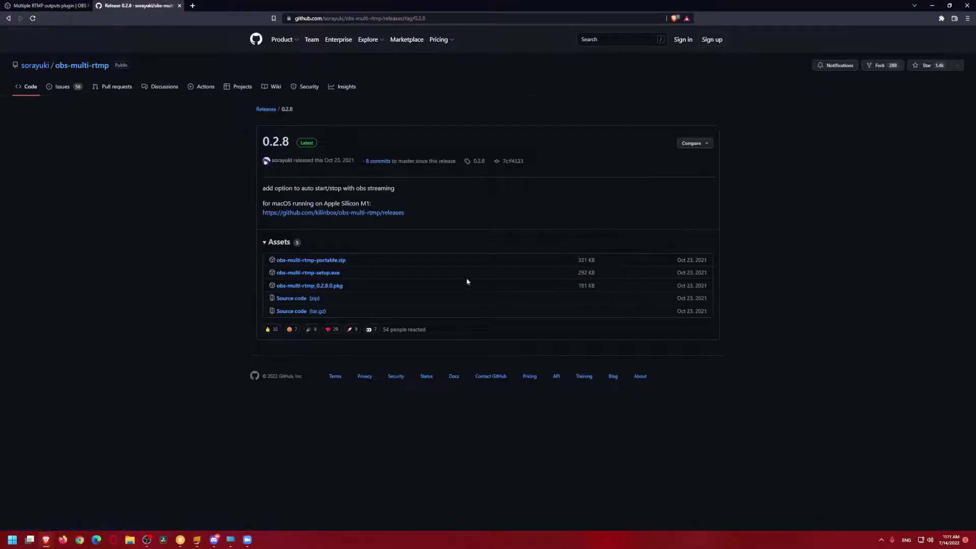
left_click(8, 18)
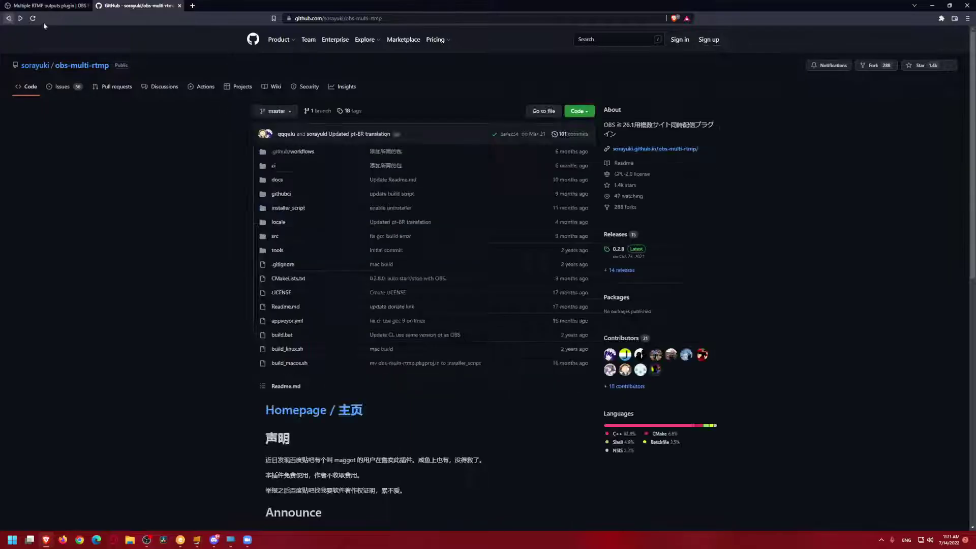
left_click(623, 254)
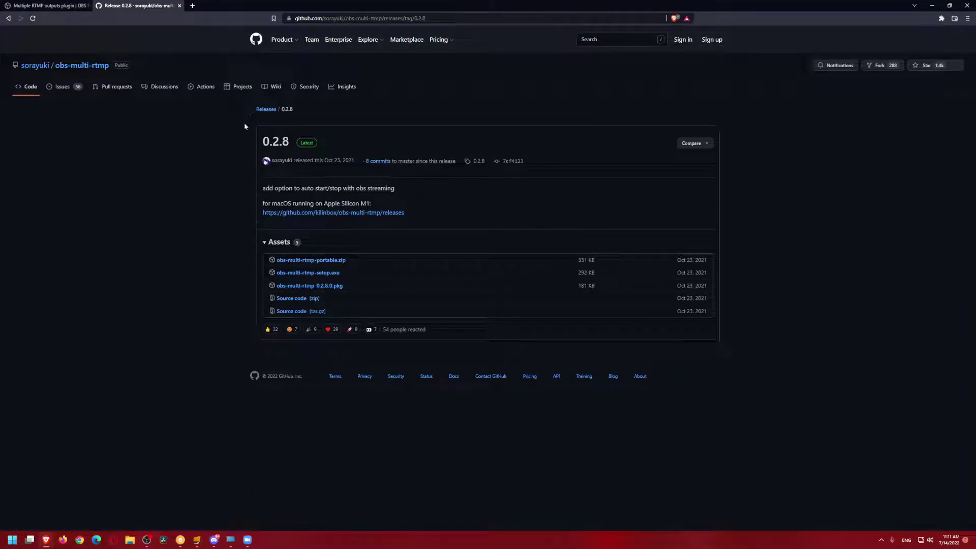
left_click(266, 110)
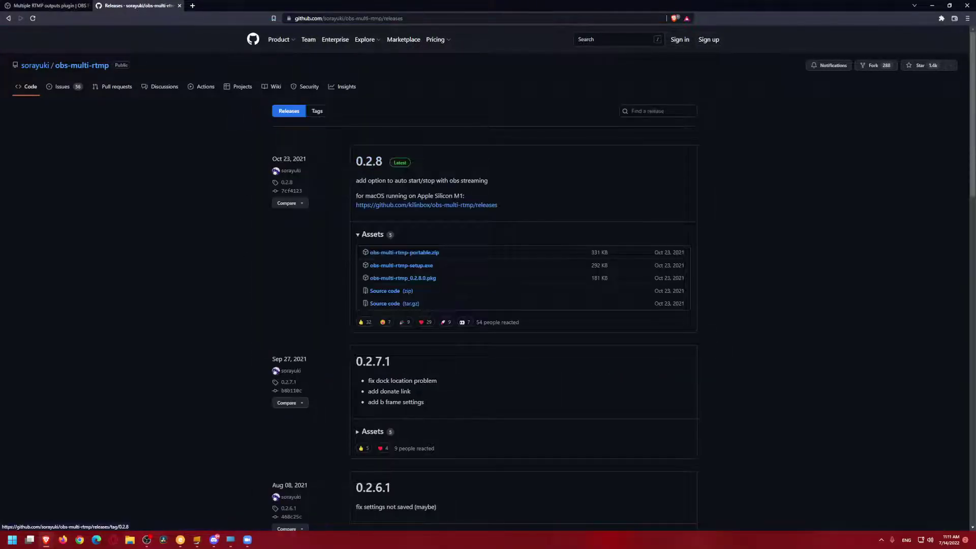
scroll(434, 258, "down", 10)
scroll(434, 258, "up", 10)
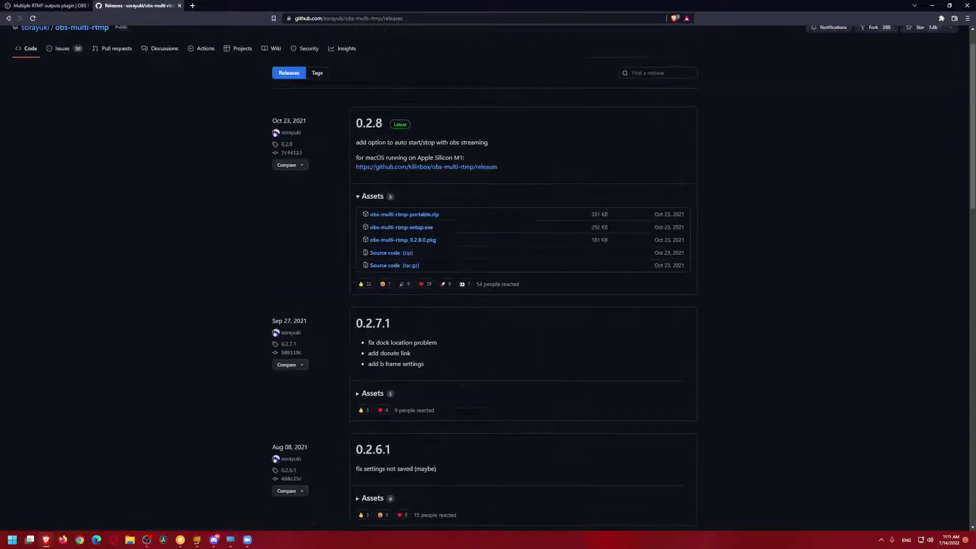
left_click(369, 123)
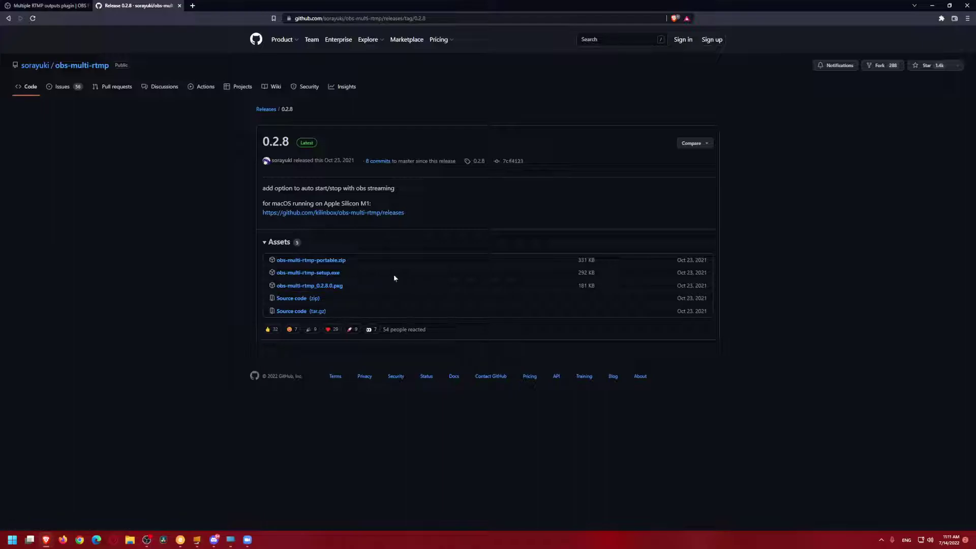
Highlight the setup.exe asset and M1 note, visit kilinbox releases, and return to 0.2.8.
left_click_drag(385, 273, 253, 273)
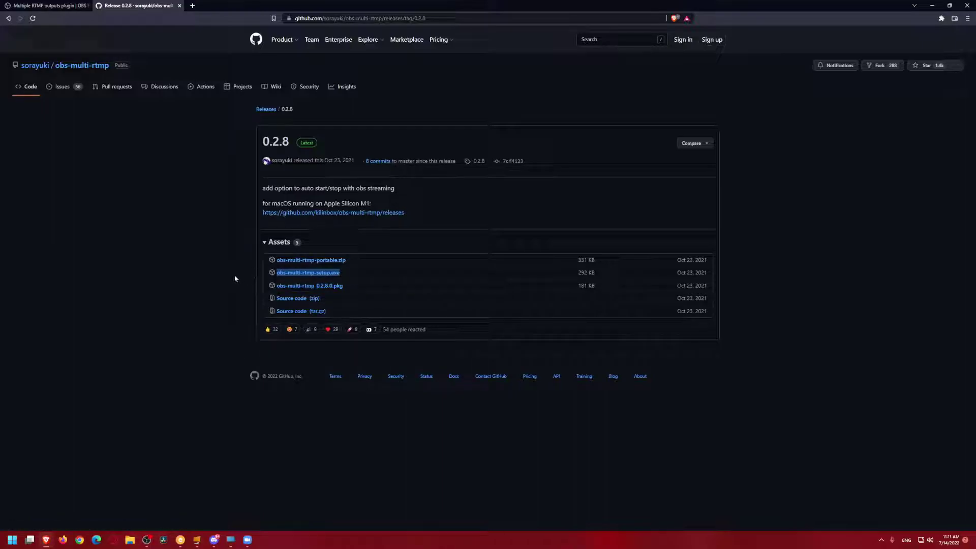
left_click(364, 282)
left_click_drag(377, 273, 246, 282)
left_click_drag(292, 203, 379, 199)
left_click_drag(508, 214, 254, 213)
left_click(410, 202)
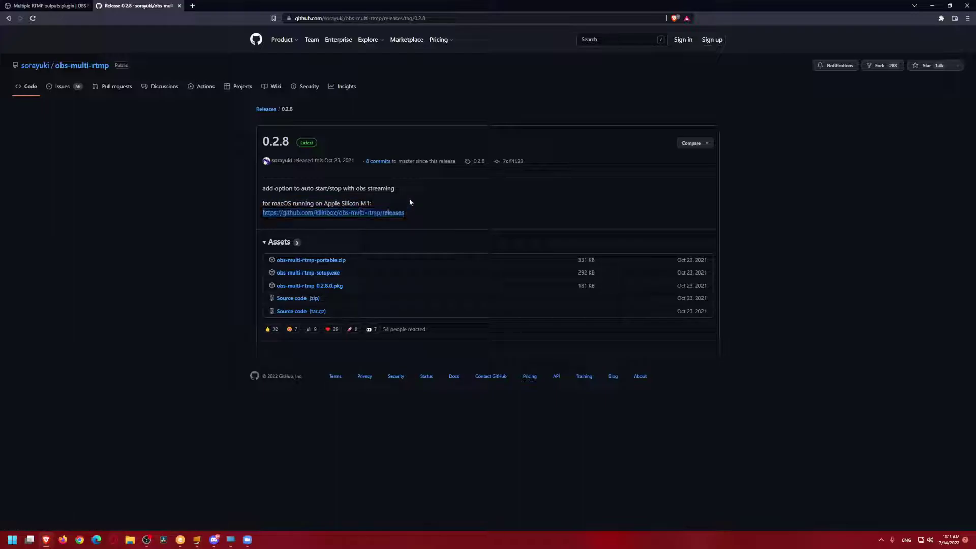
left_click(375, 216)
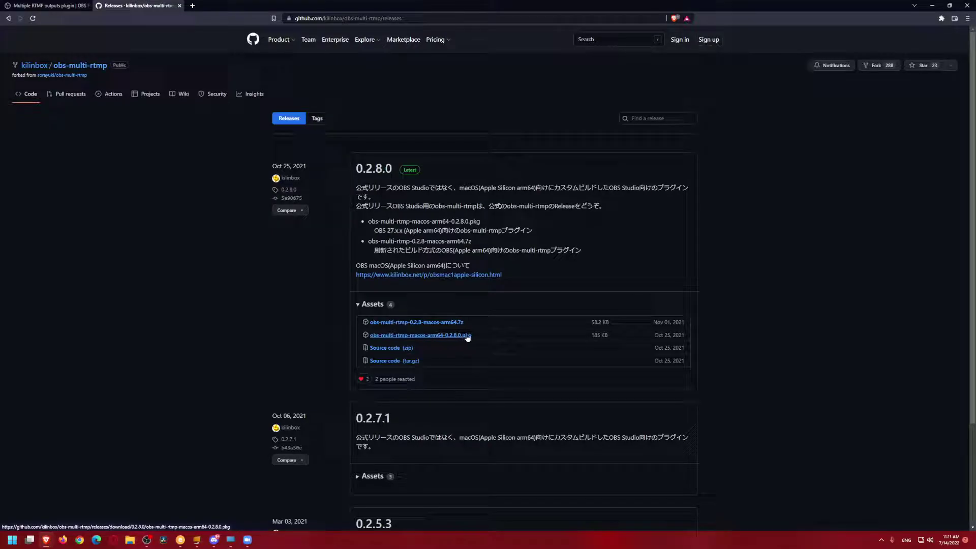
left_click(9, 18)
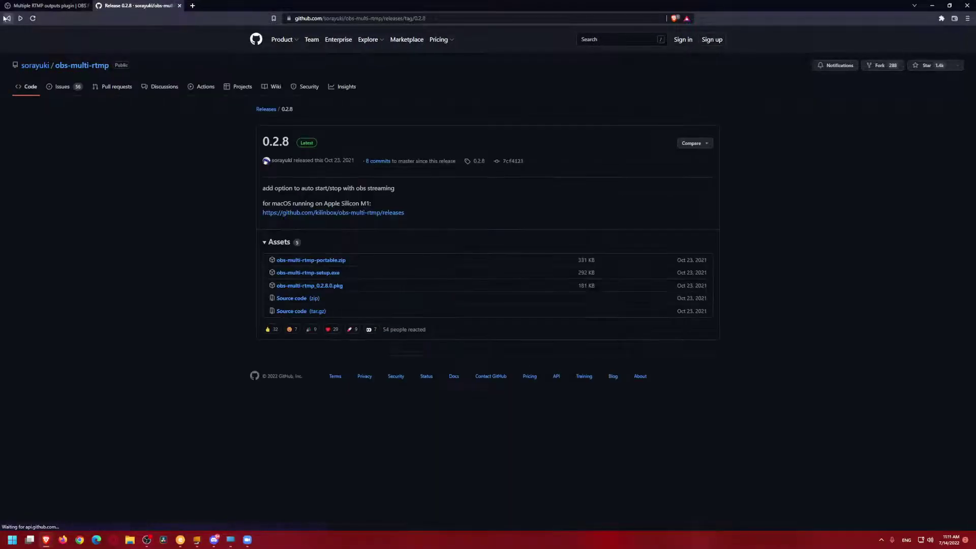
Save obs-multi-rtmp-setup.exe to Downloads and un-maximize Brave so OBS shows behind.
left_click(311, 276)
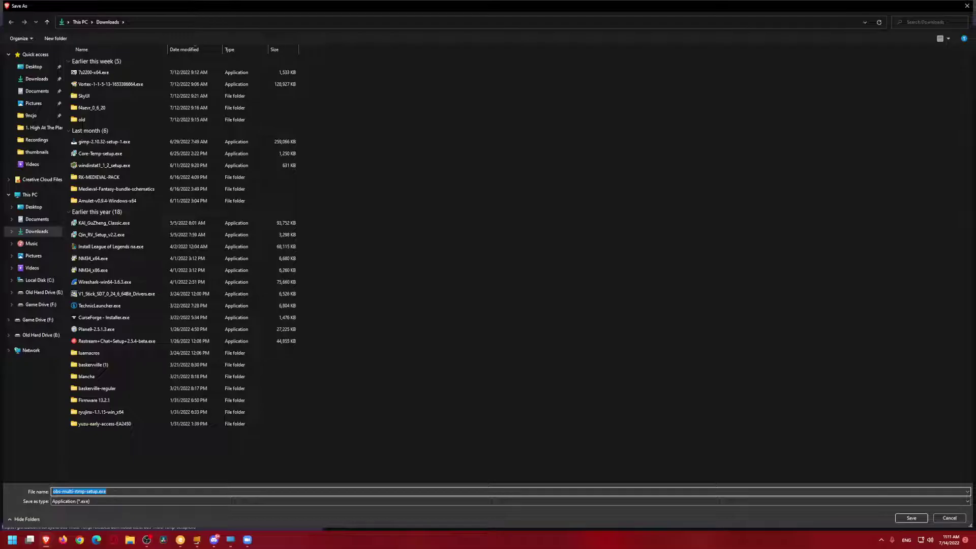
key("Return")
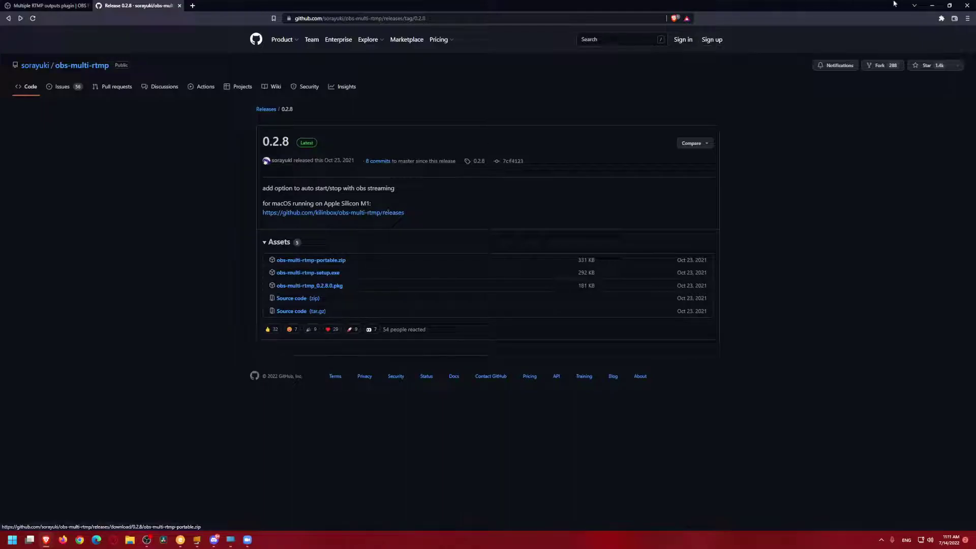
left_click_drag(785, 6, 768, 94)
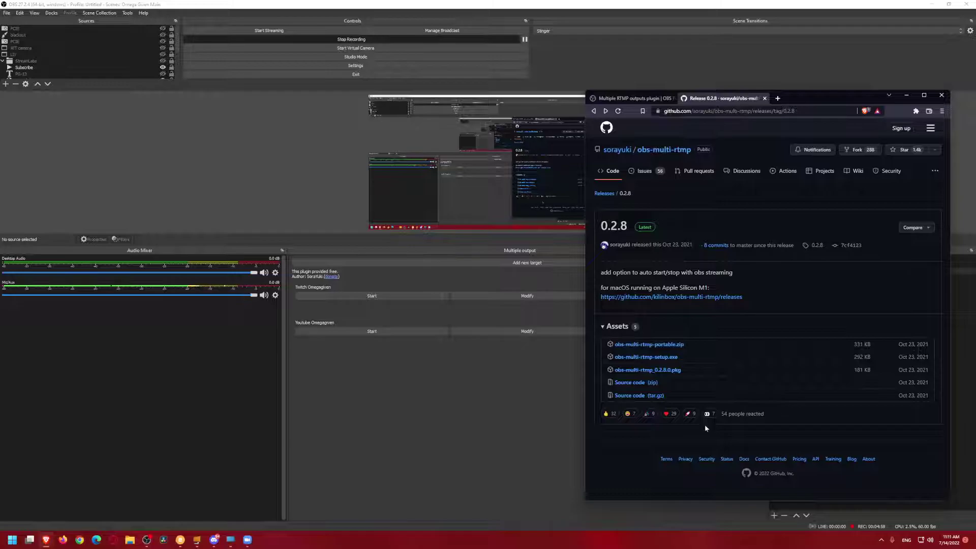
Bring OBS to the front and view the Advanced page of Settings, then close it.
left_click(35, 20)
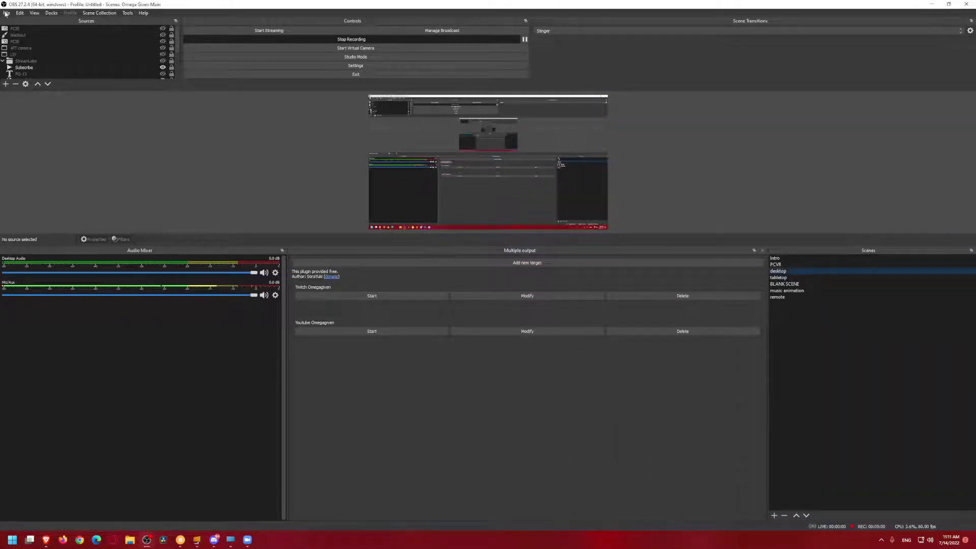
left_click(7, 12)
left_click(19, 43)
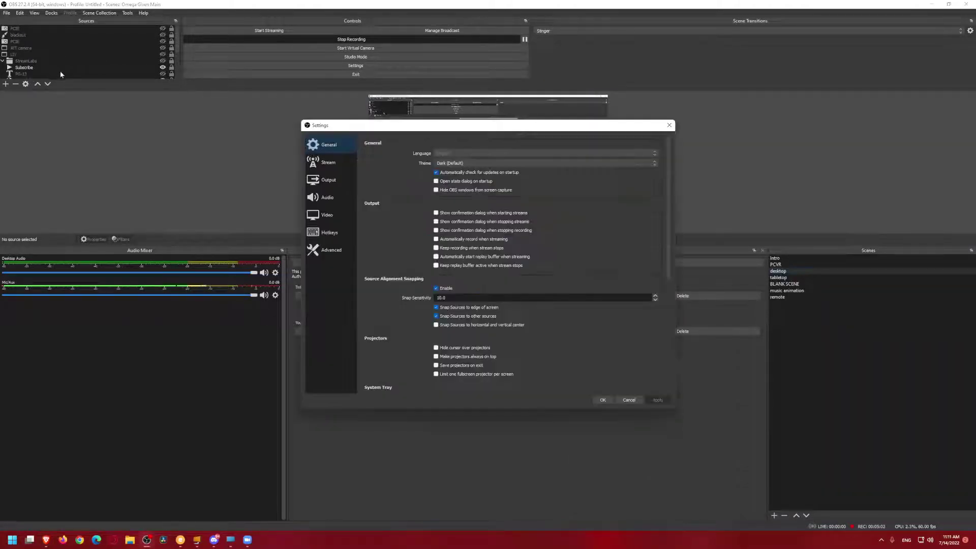
left_click(335, 255)
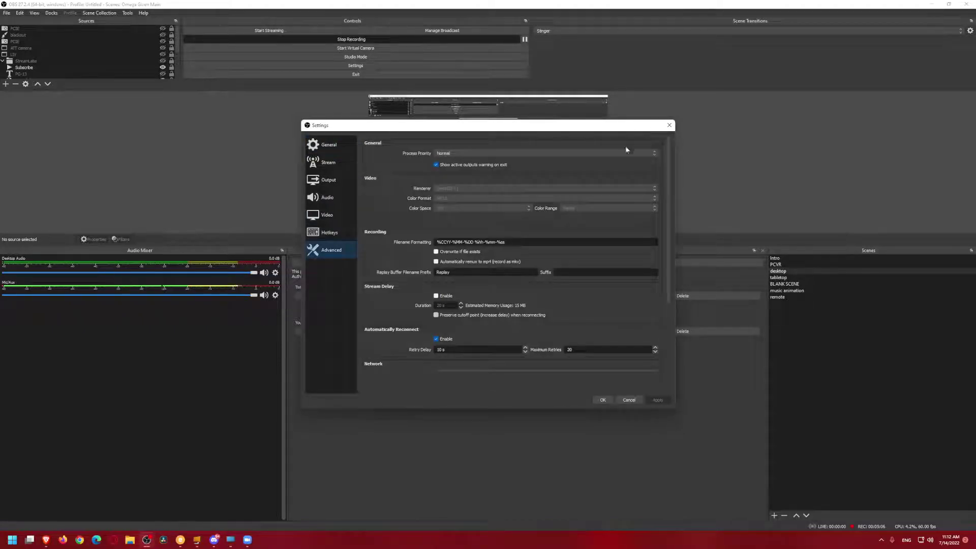
scroll(585, 245, "down", 3)
scroll(584, 245, "up", 3)
left_click(670, 125)
Browse the Edit, Docks, Tools and Scene Collection menus.
left_click(22, 13)
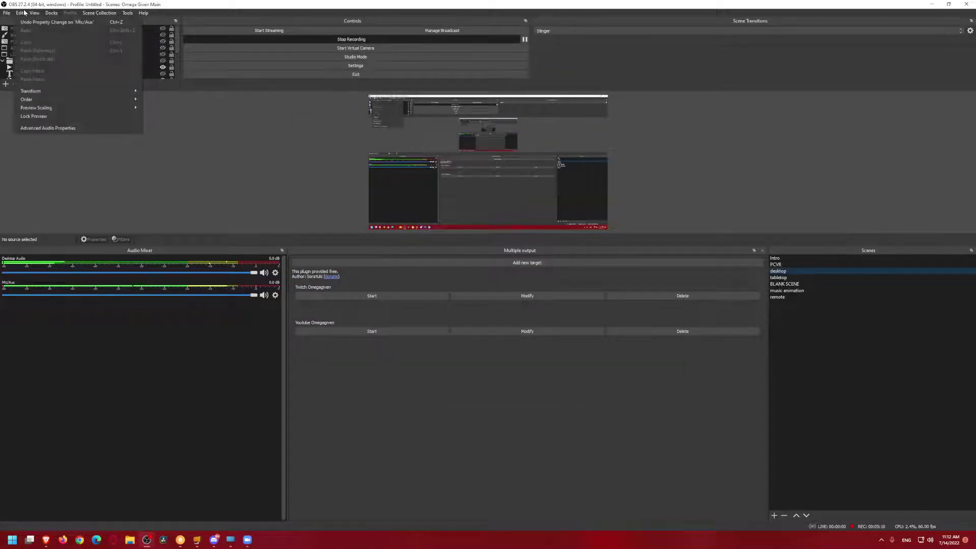
mouse_move(38, 14)
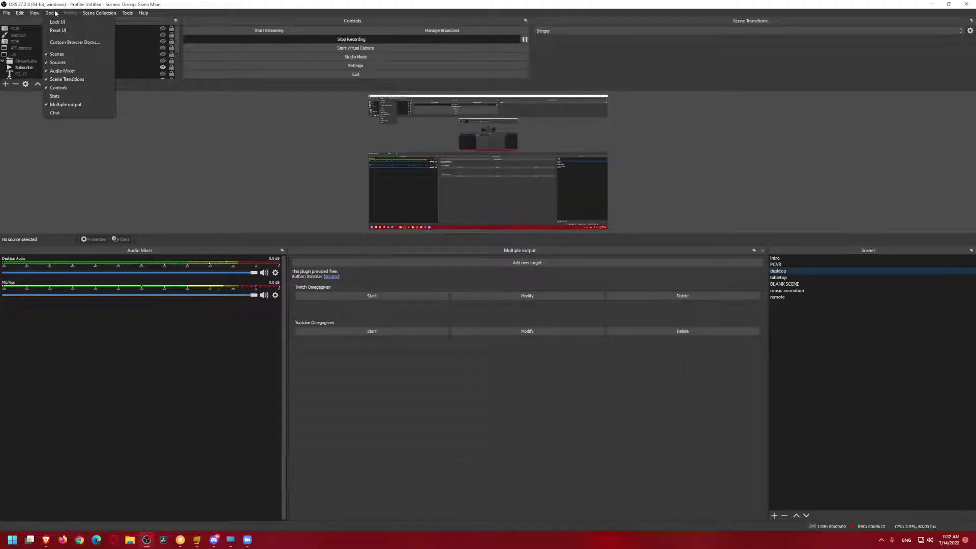
mouse_move(144, 13)
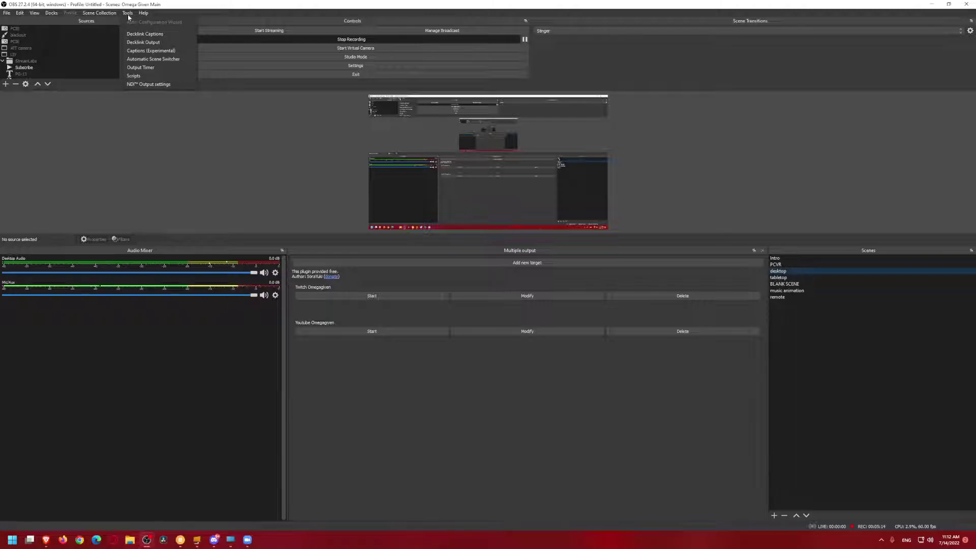
mouse_move(99, 13)
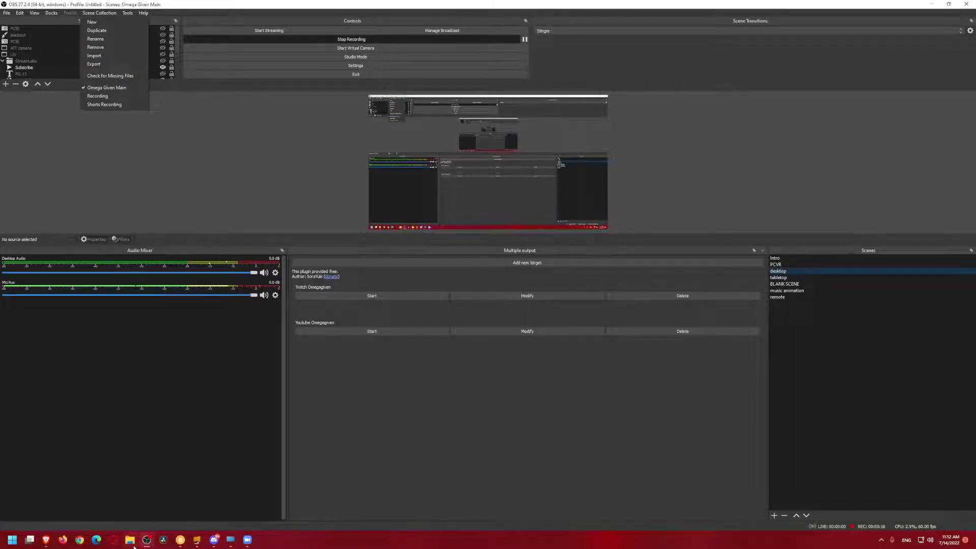
left_click(157, 502)
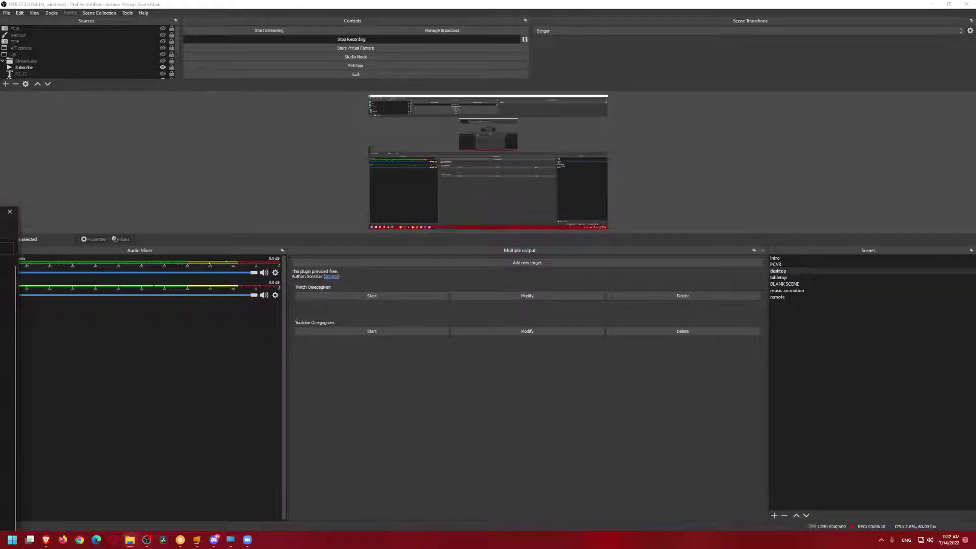
key("super+e")
double_click(557, 171)
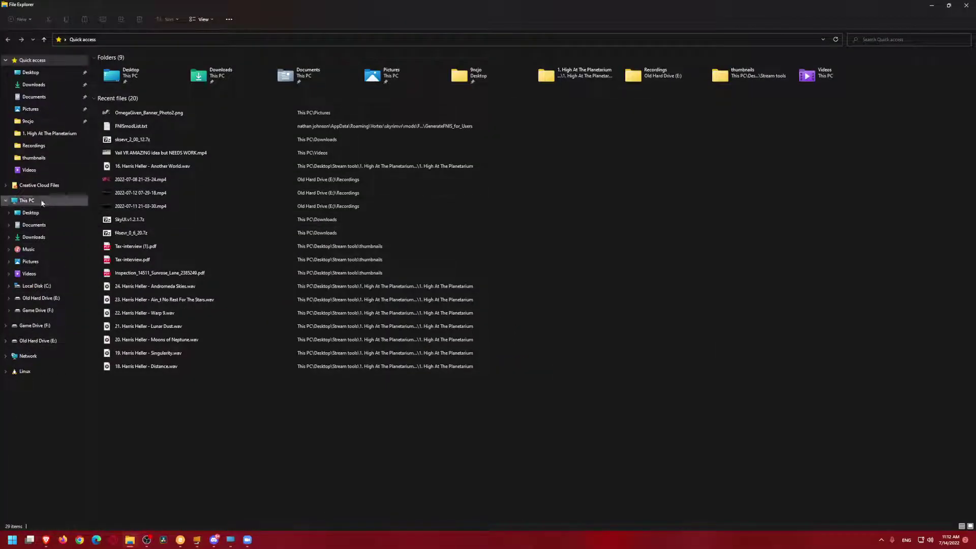
left_click(26, 200)
double_click(161, 109)
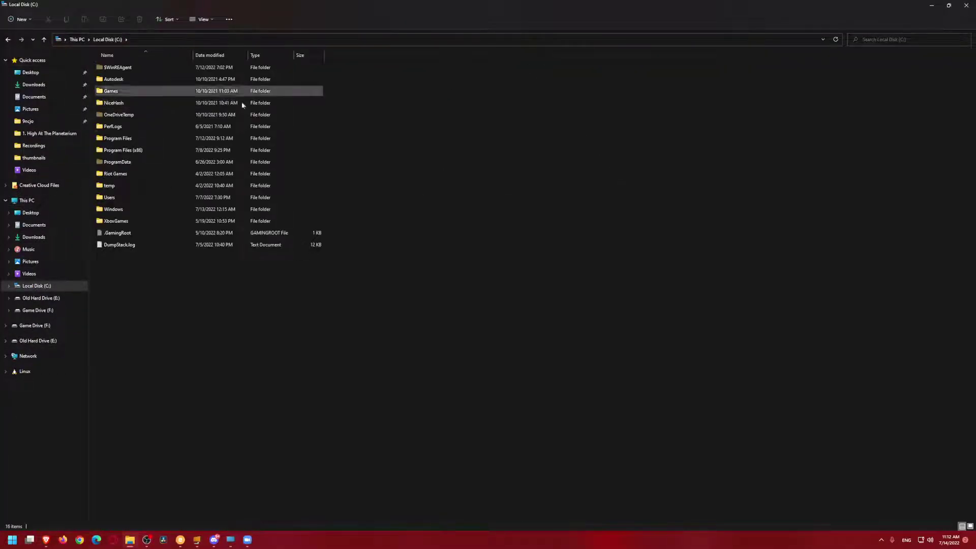
double_click(136, 142)
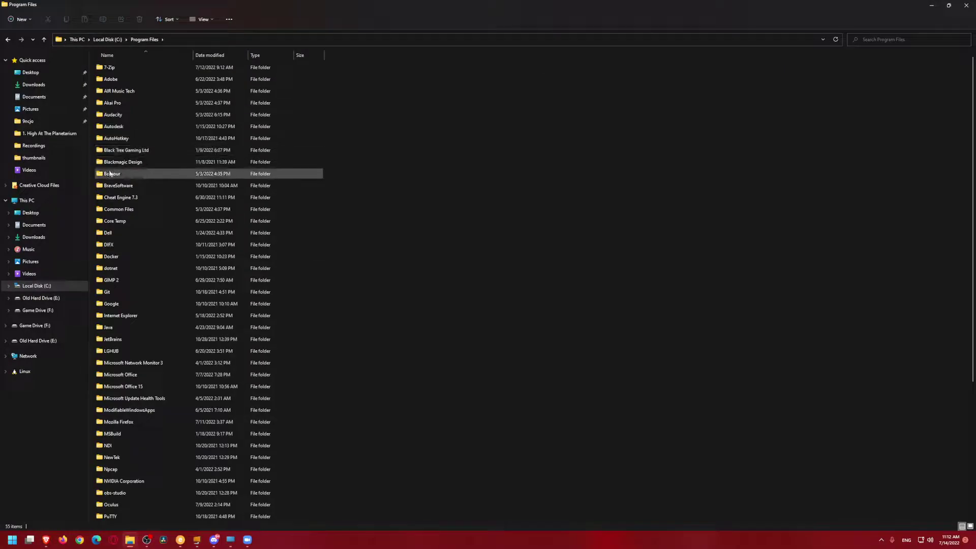
type("obs")
scroll(159, 403, "down", 1)
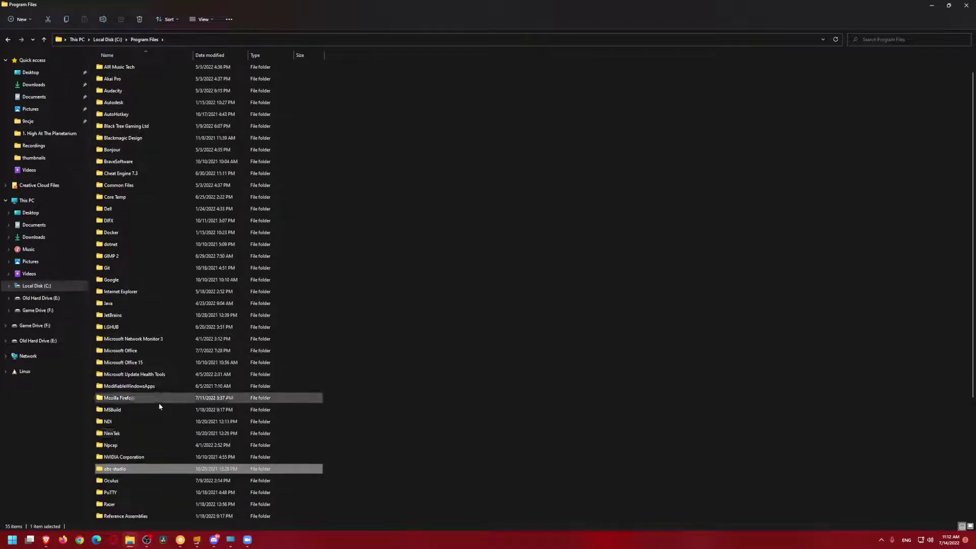
double_click(129, 467)
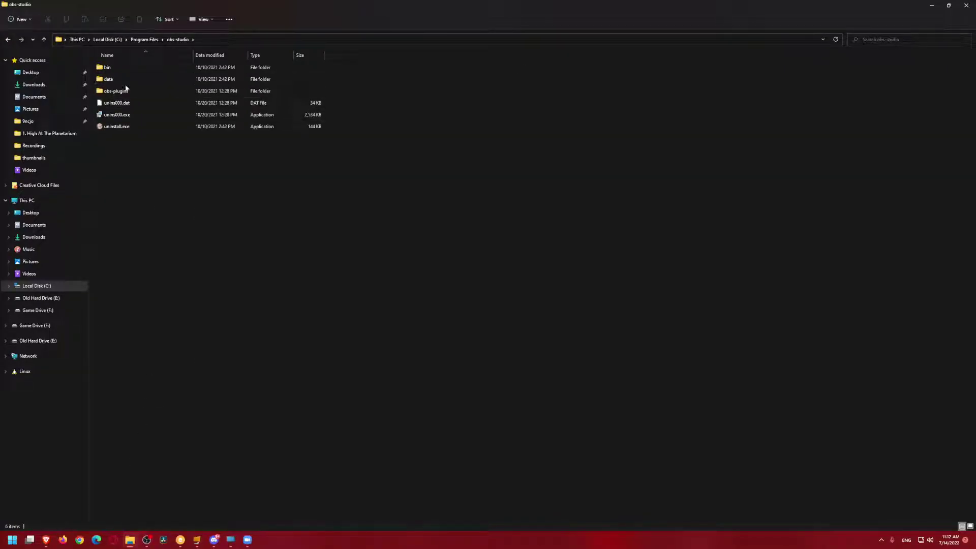
double_click(124, 89)
double_click(118, 81)
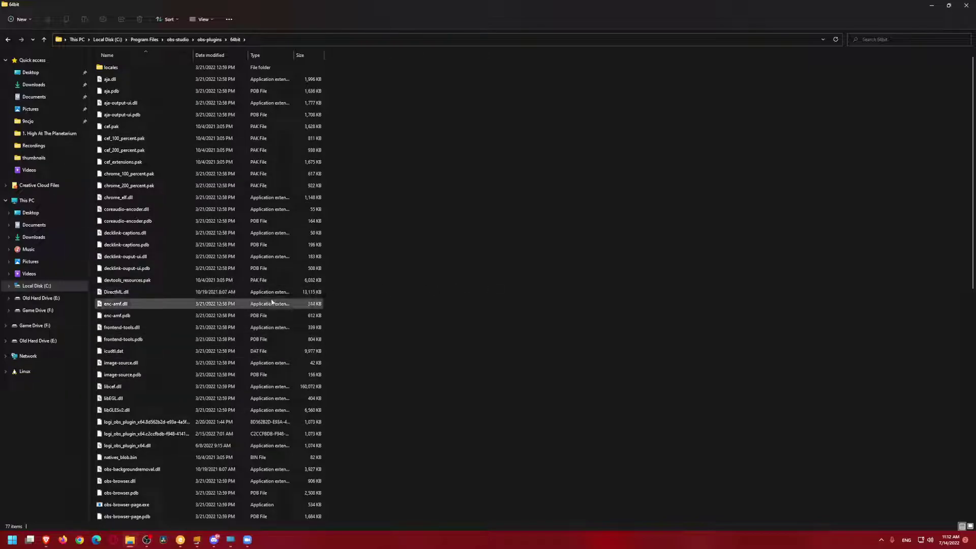
scroll(258, 303, "down", 5)
scroll(257, 303, "up", 5)
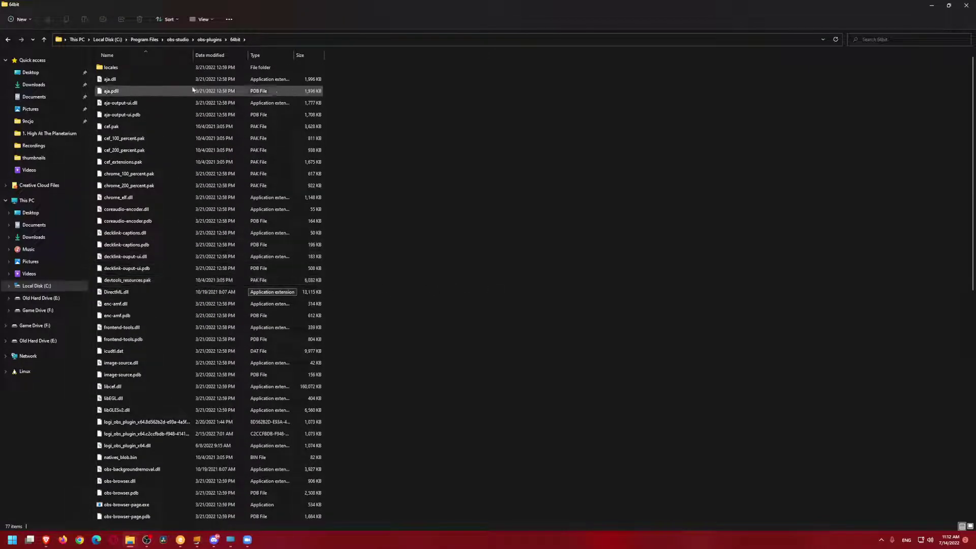
double_click(235, 68)
left_click(45, 40)
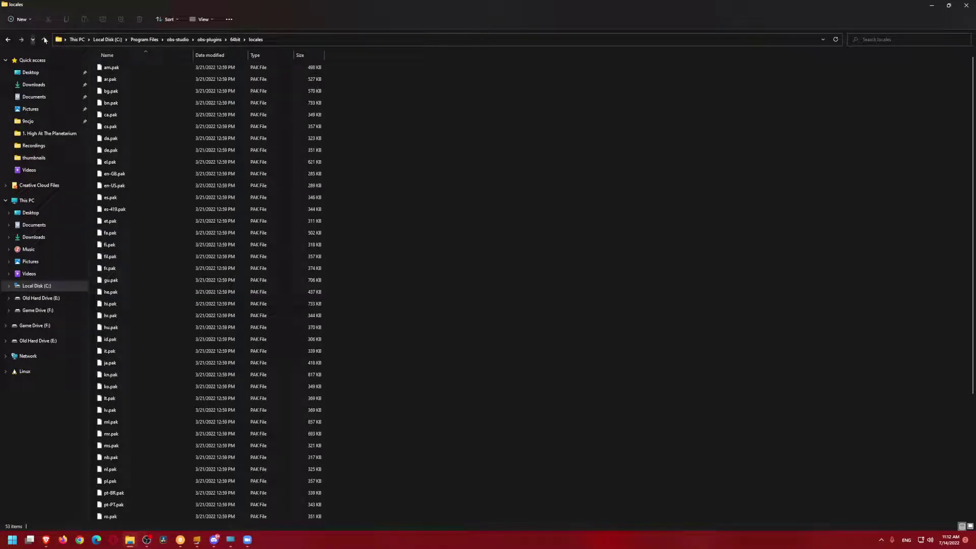
left_click(44, 41)
double_click(121, 68)
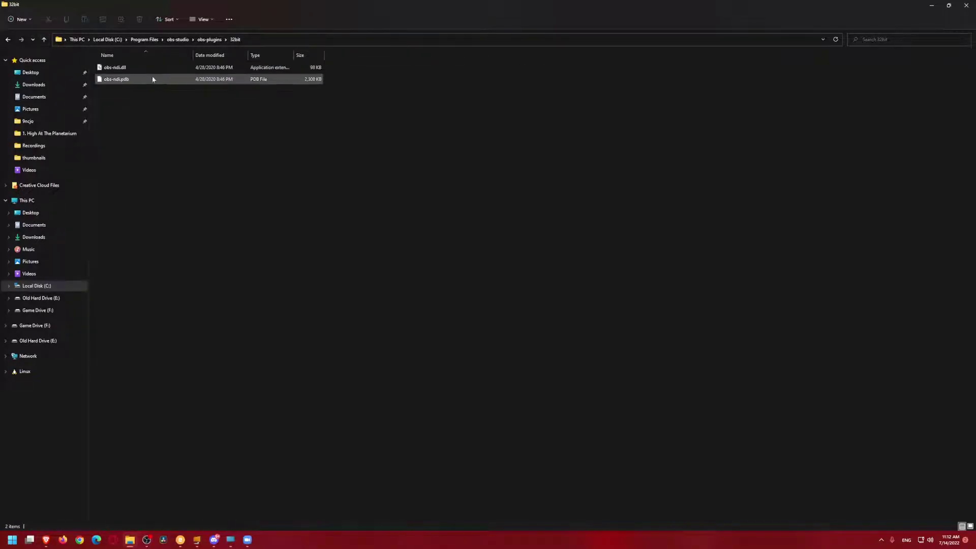
left_click(44, 40)
double_click(131, 79)
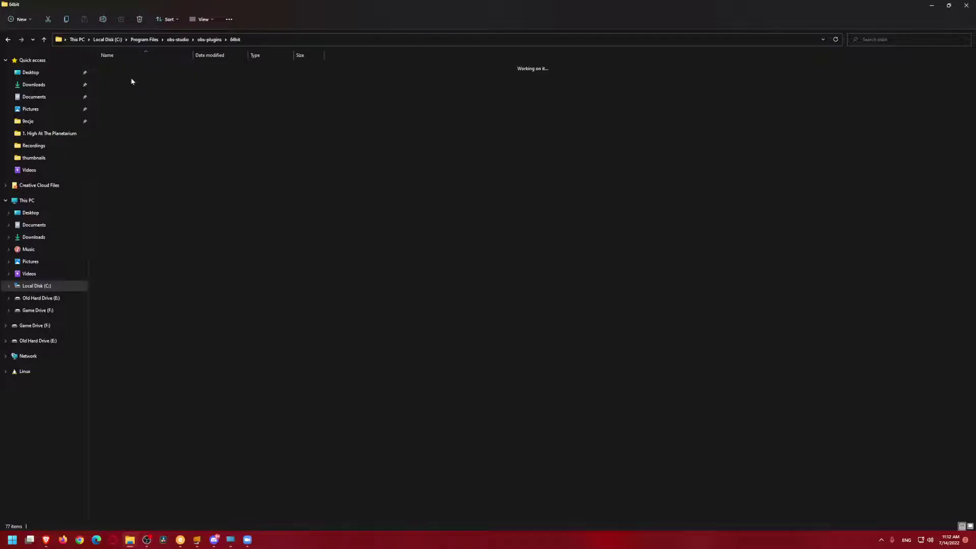
scroll(240, 284, "down", 10)
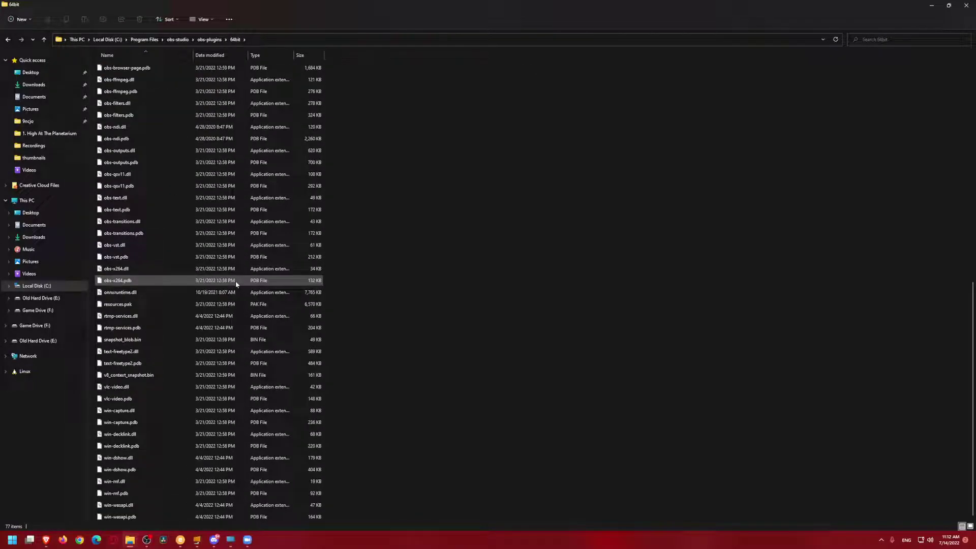
scroll(236, 284, "up", 10)
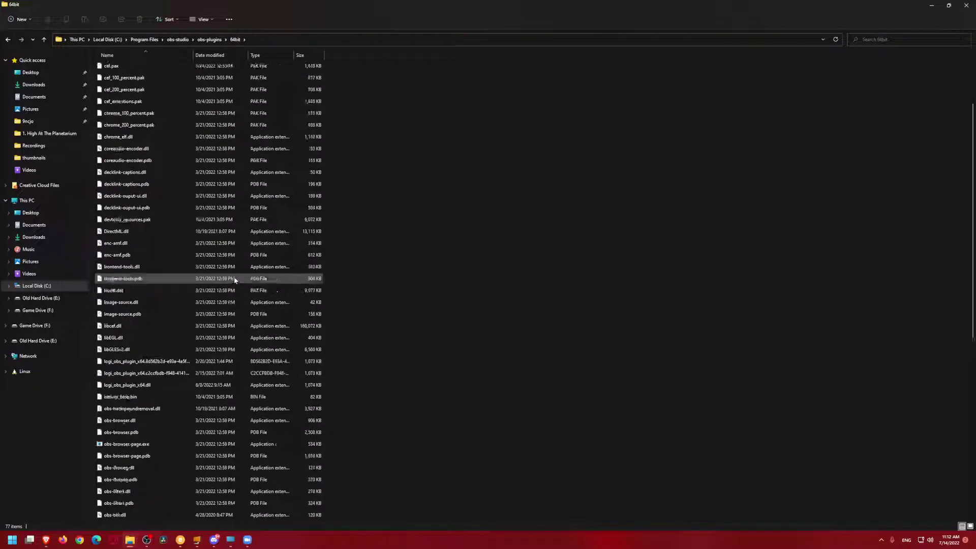
left_click(43, 40)
left_click(43, 39)
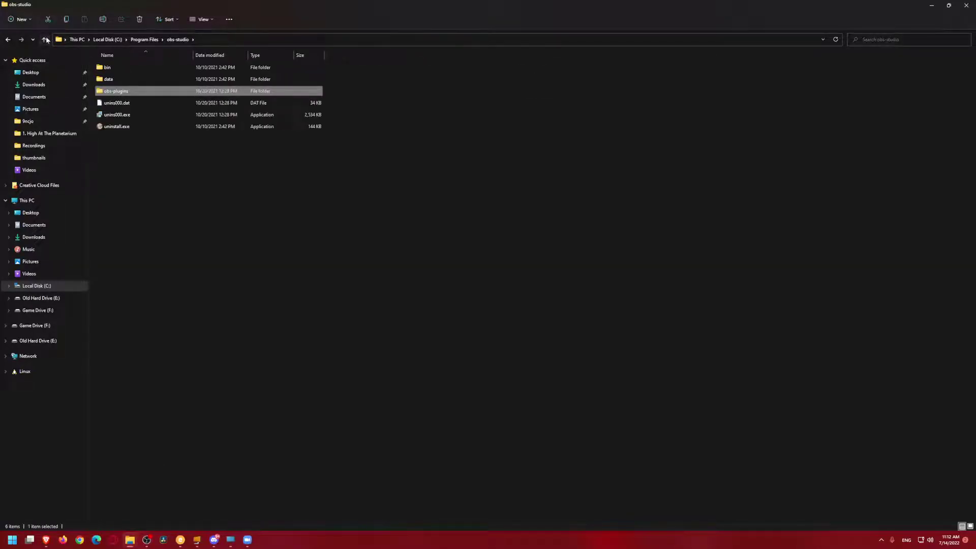
left_click(45, 40)
left_click(967, 5)
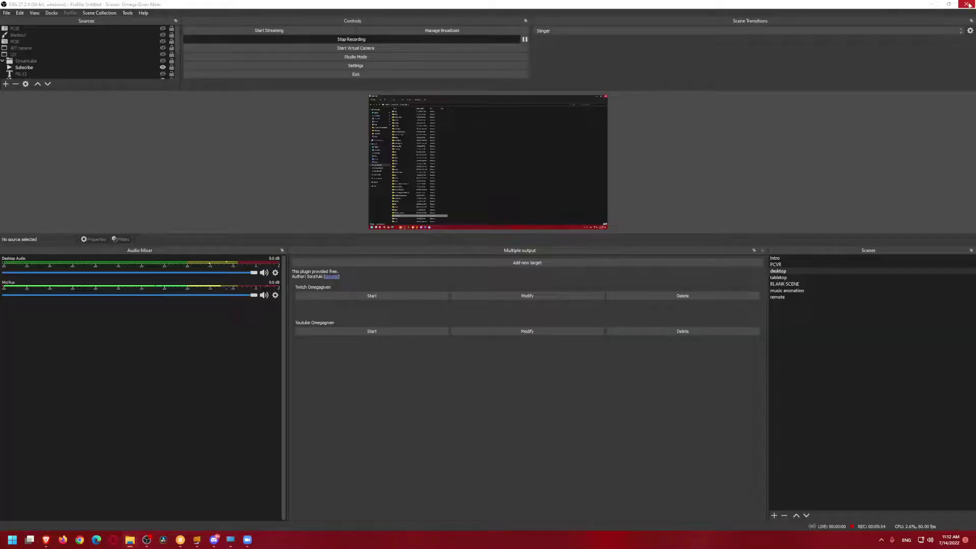
left_click_drag(341, 279, 294, 272)
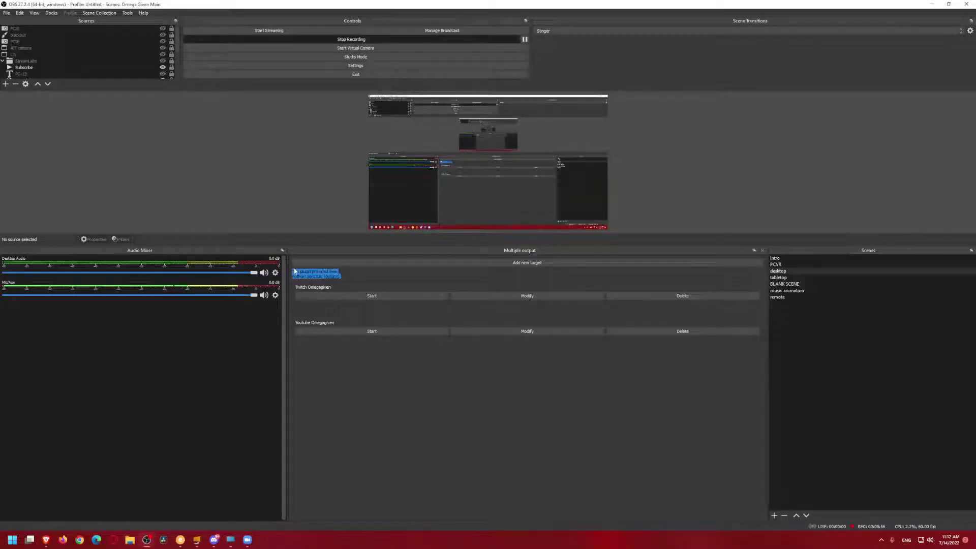
left_click(352, 273)
triple_click(359, 276)
left_click(364, 283)
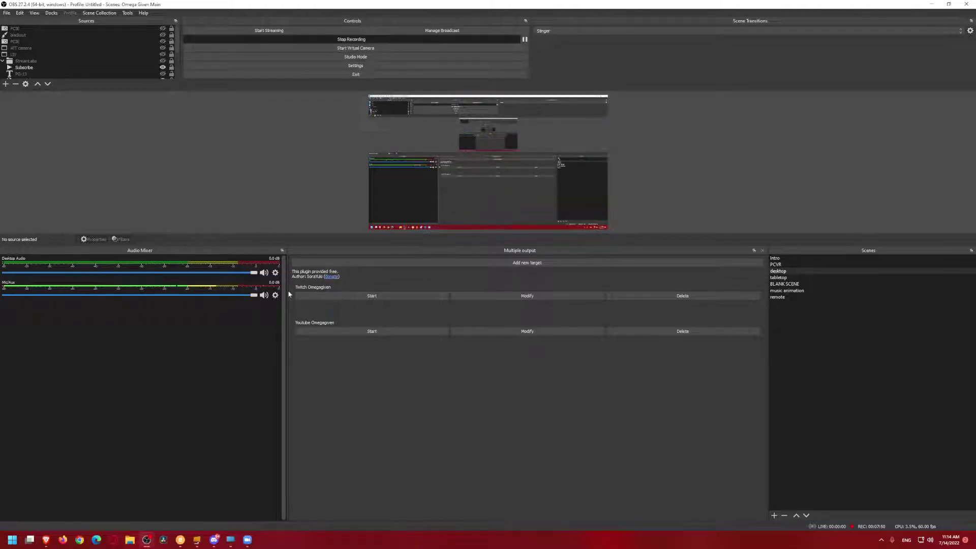
Narrow the Audio Mixer to widen Multiple output, and shorten the lower docks to enlarge the preview.
left_click_drag(285, 295, 211, 294)
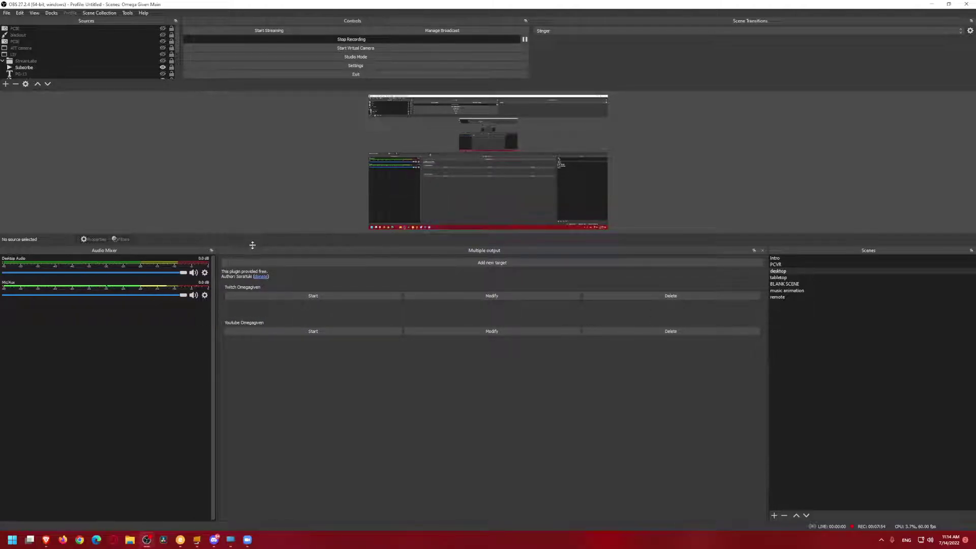
left_click_drag(252, 245, 229, 353)
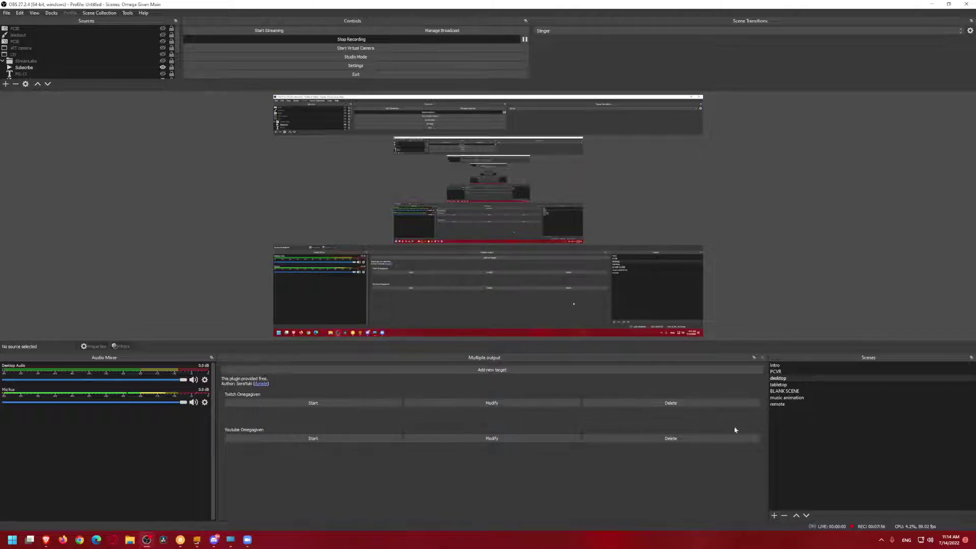